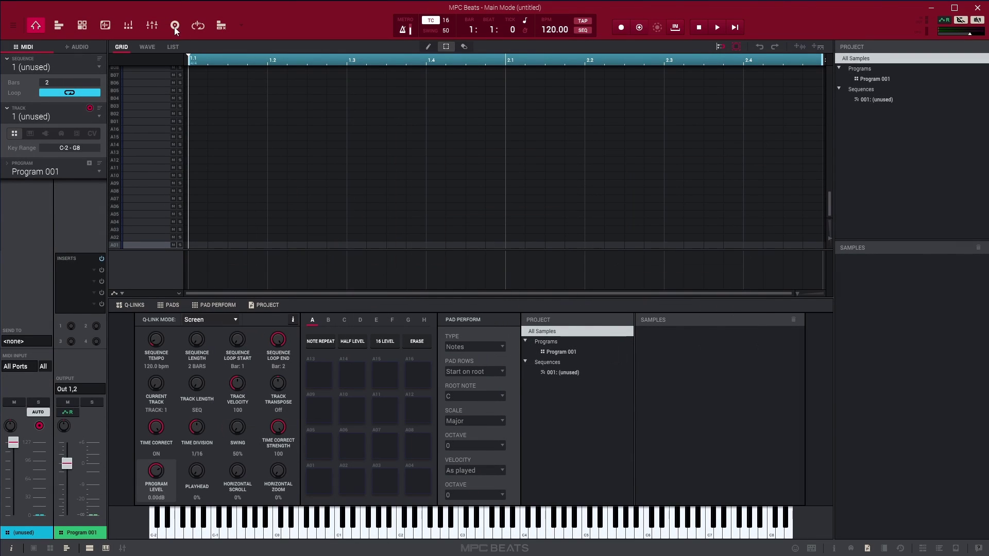
# Open the Sampler from the top toolbar so audio can be recorded.
pyautogui.click(175, 26)
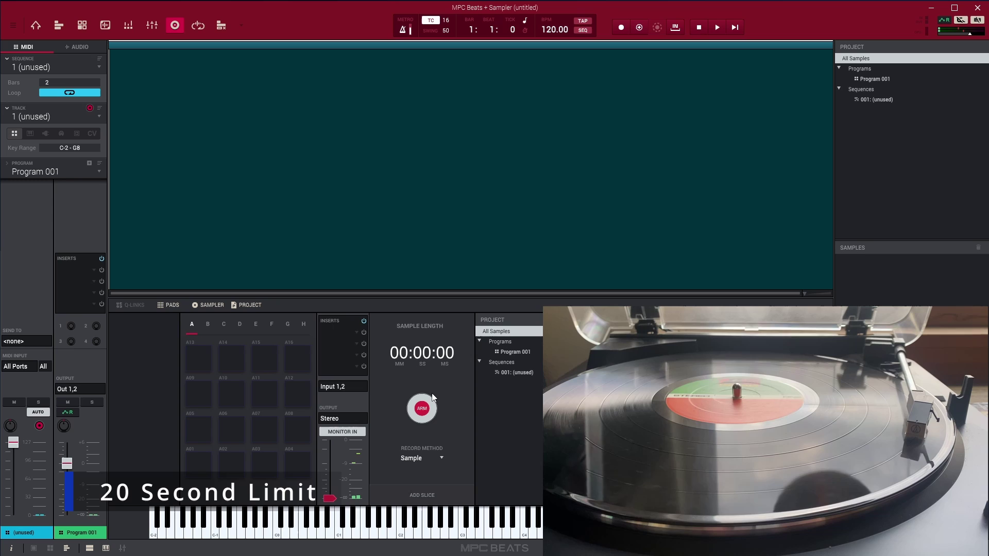
# Record about 20 seconds of turntable audio and keep it as the sample Temptations on pad A01.
pyautogui.click(422, 409)
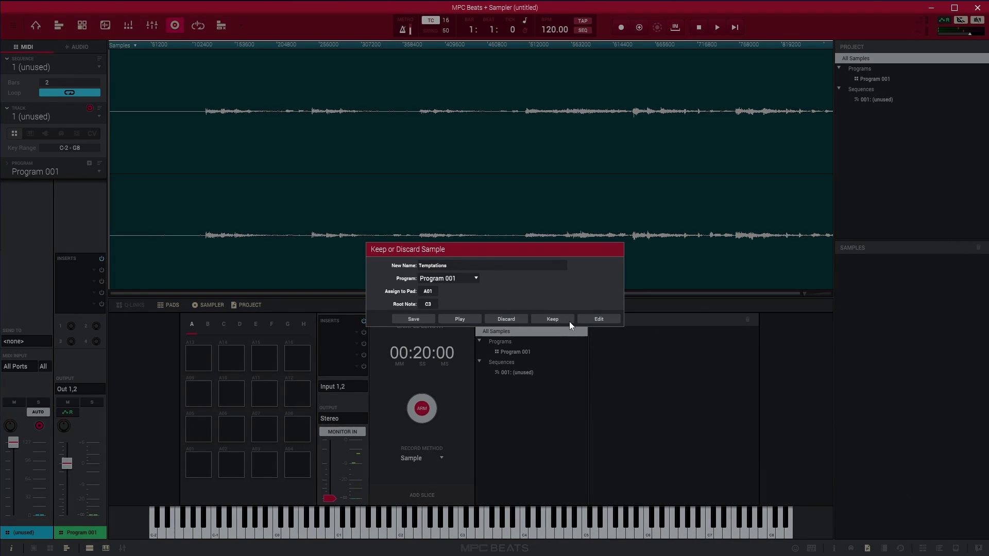
pyautogui.click(553, 320)
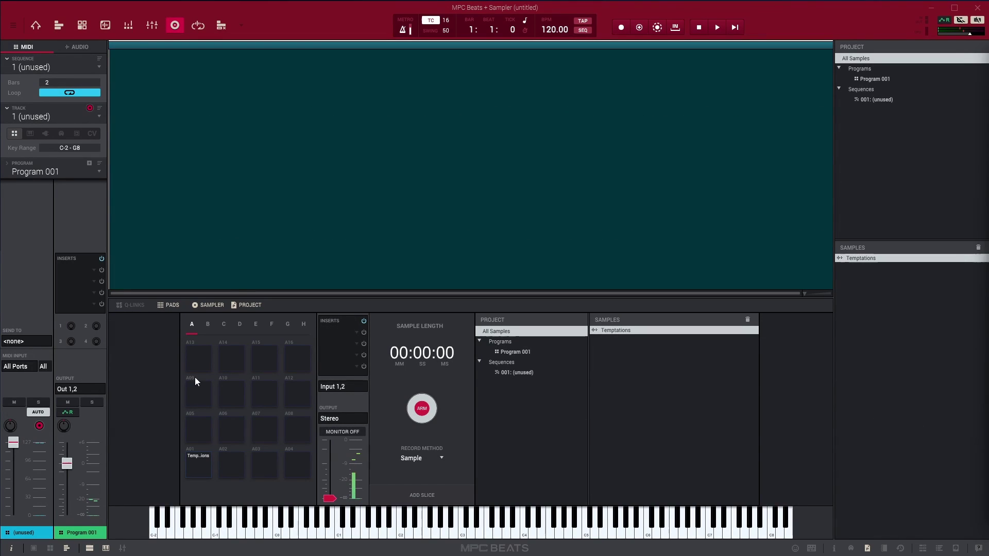
# Open Temptations in Sample Edit and apply Normalize to the whole sample.
pyautogui.click(105, 25)
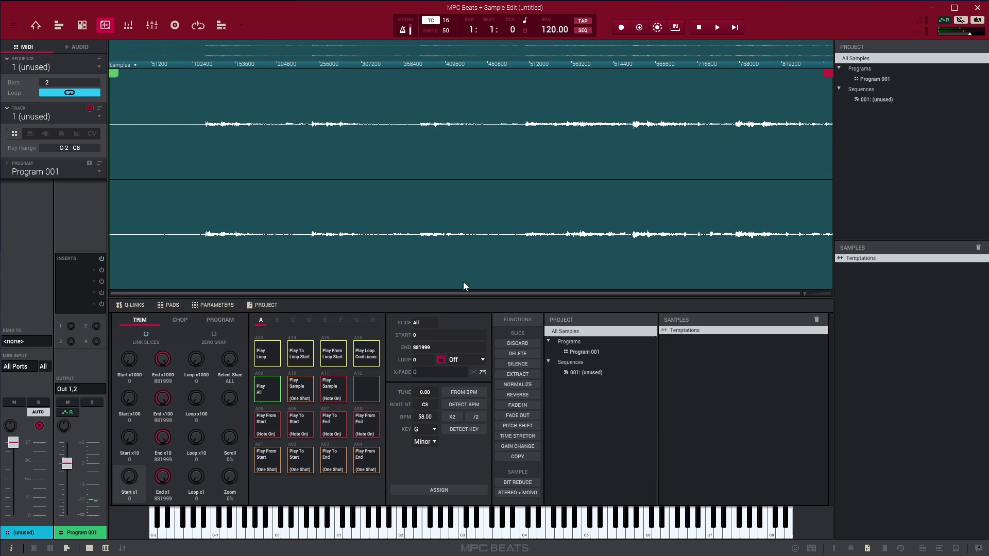
pyautogui.click(517, 385)
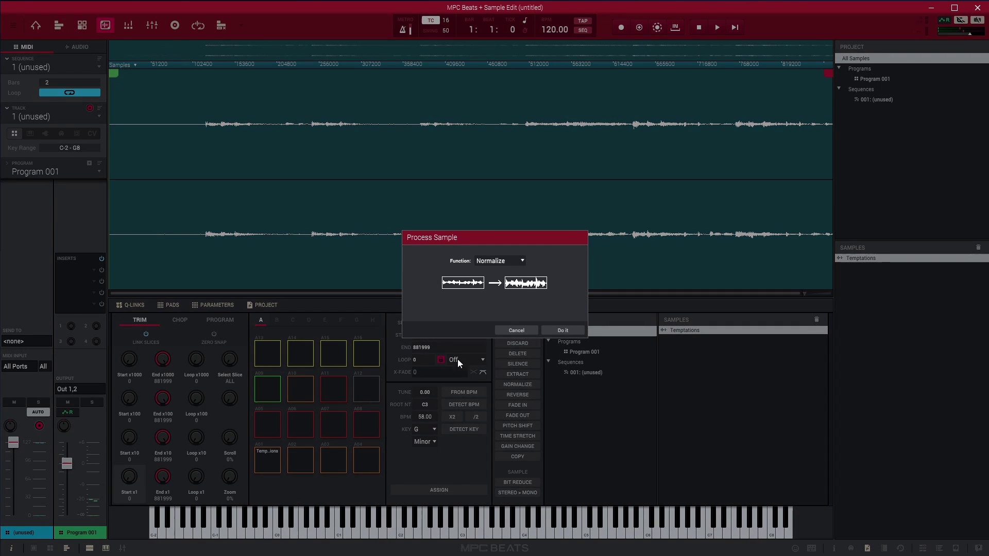
pyautogui.click(513, 262)
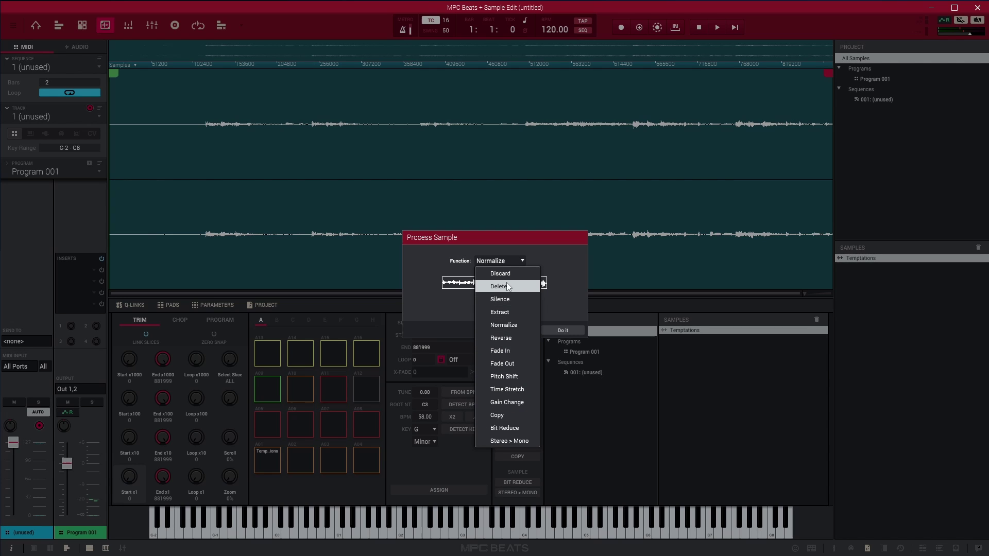
pyautogui.click(504, 325)
pyautogui.click(563, 330)
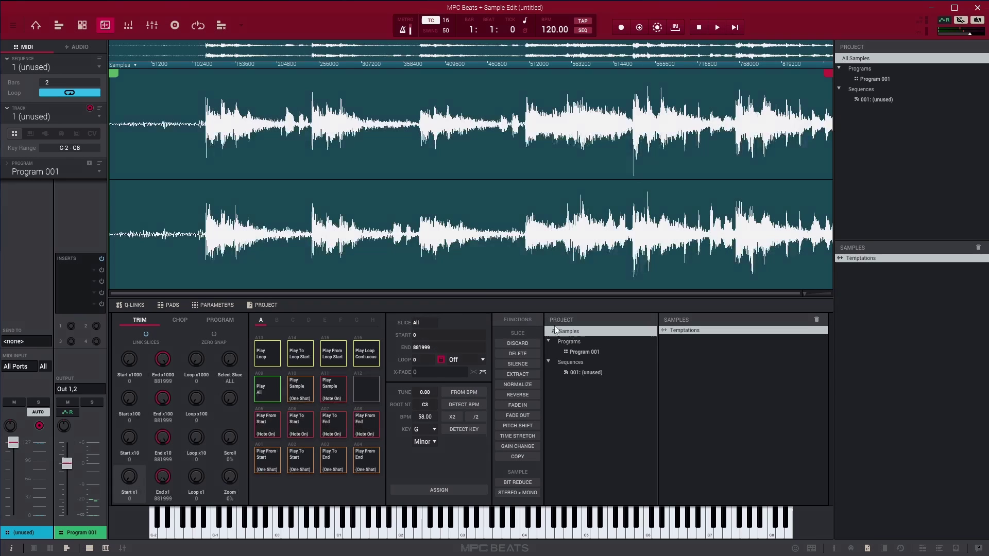
# Move the Temptations start point past the silent lead-in to 117836, auditioning on pad A01.
pyautogui.moveTo(110, 79); pyautogui.dragTo(209, 84)
pyautogui.scroll(5, 280, 211)
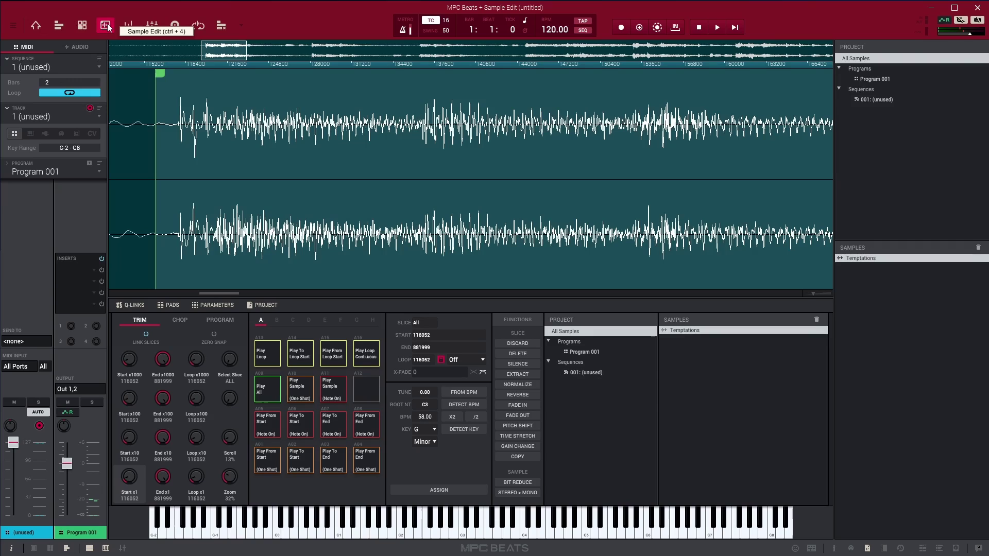
pyautogui.moveTo(160, 73); pyautogui.dragTo(184, 79)
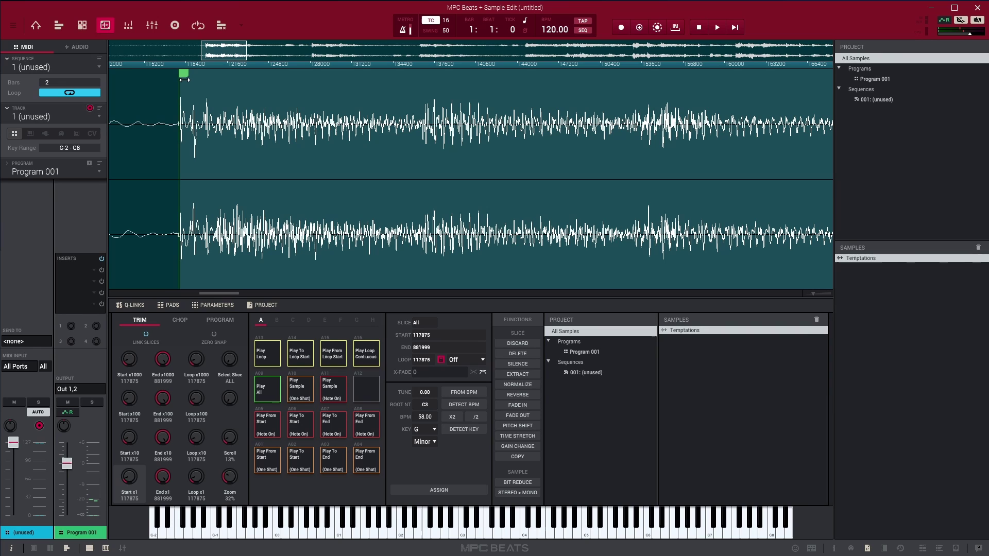
pyautogui.moveTo(185, 79); pyautogui.dragTo(184, 80)
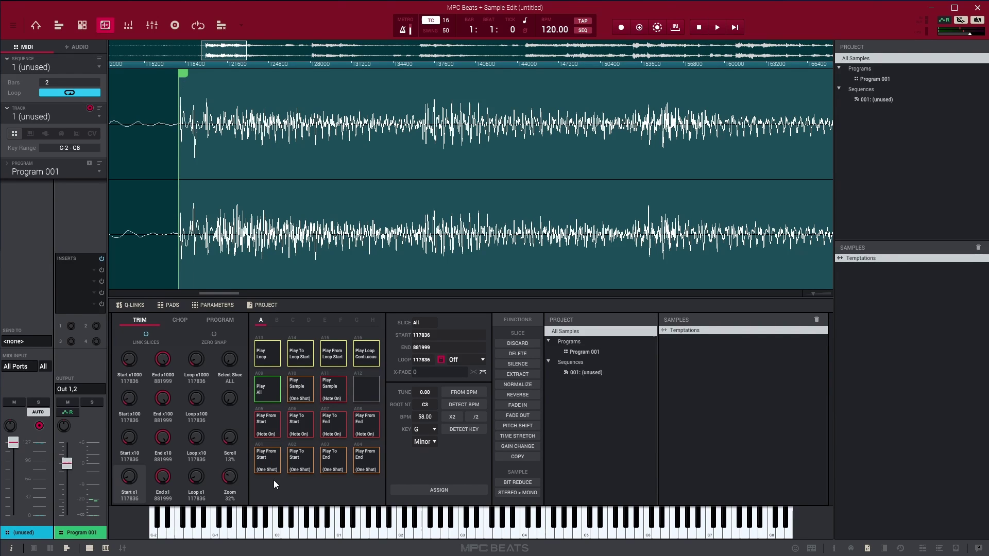
pyautogui.click(267, 461)
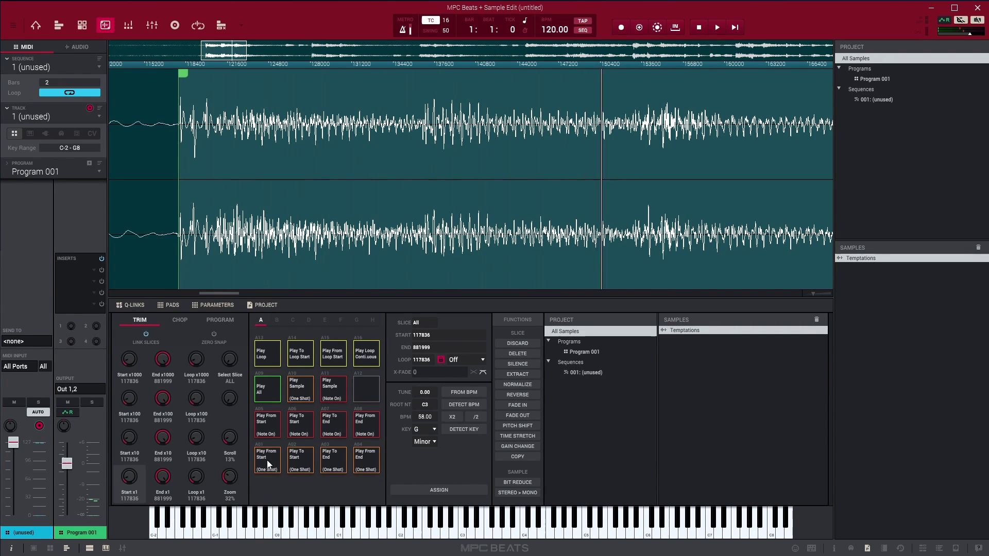
# Pull the sample end in to 637949 to cut off the quiet tail.
pyautogui.moveTo(246, 51); pyautogui.dragTo(256, 9)
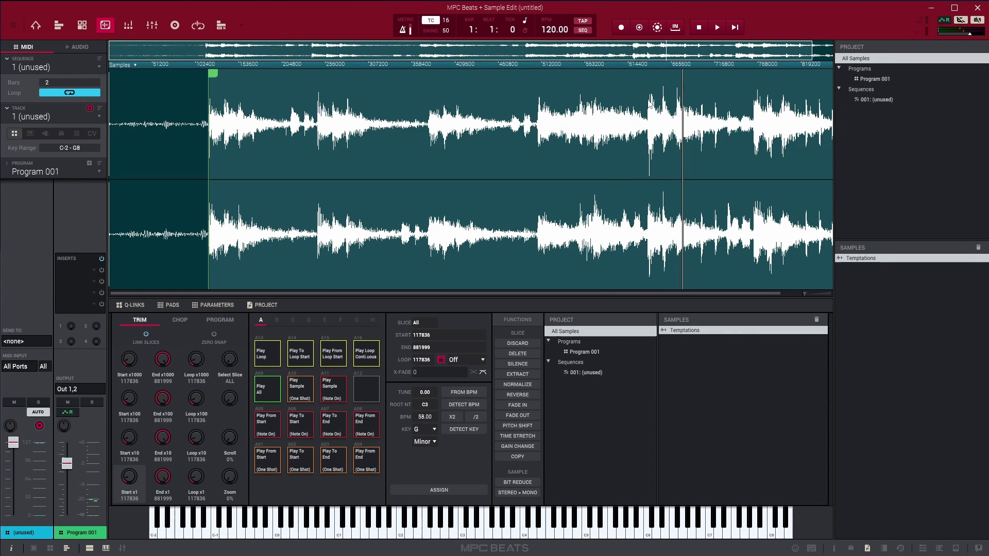
pyautogui.hscroll(1, 650, 77)
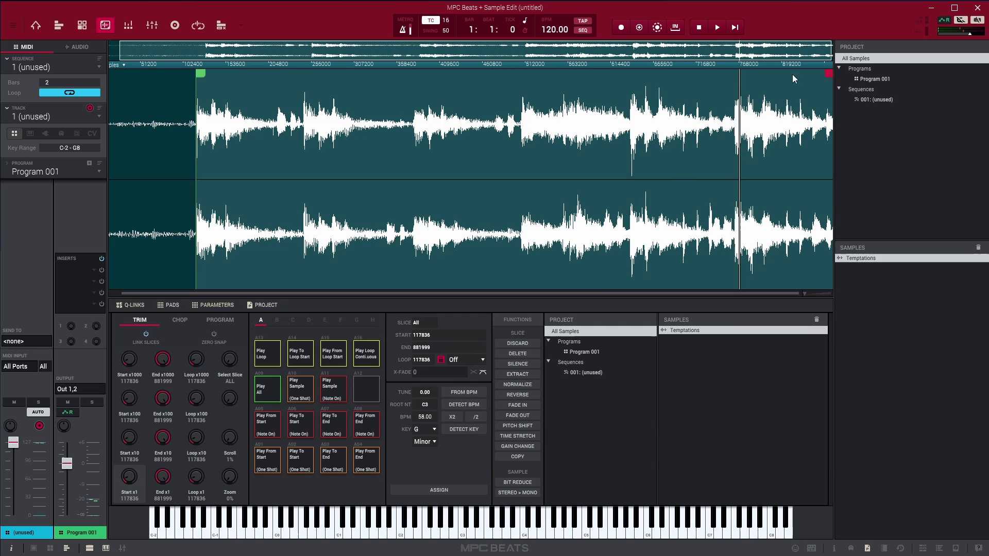
pyautogui.moveTo(829, 73); pyautogui.dragTo(624, 80)
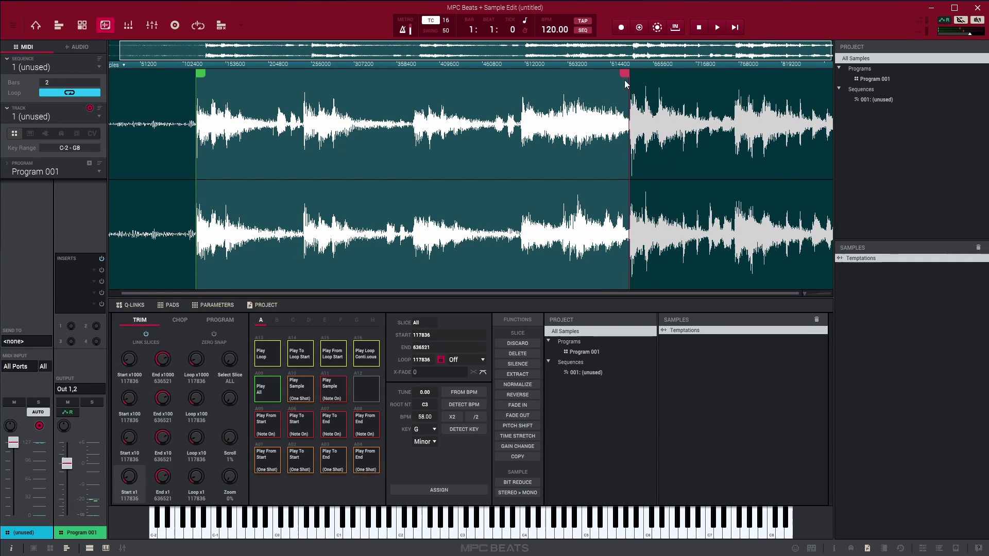
pyautogui.scroll(5, 625, 80)
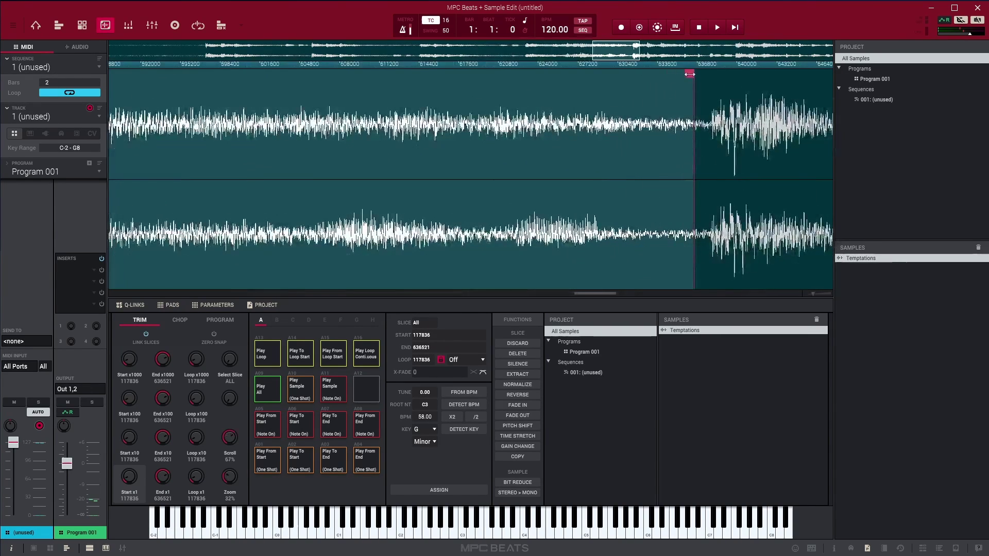
pyautogui.moveTo(690, 73); pyautogui.dragTo(707, 74)
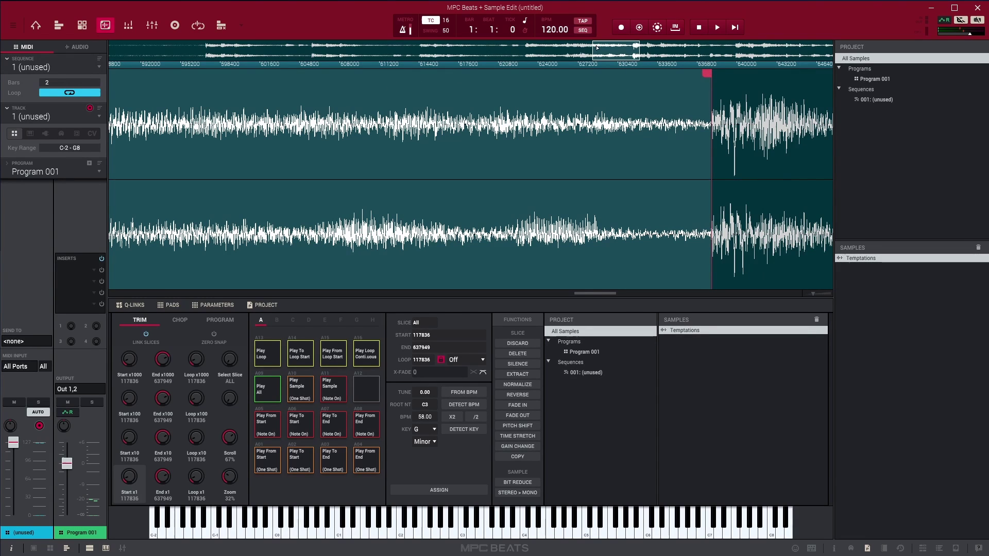
pyautogui.moveTo(595, 293); pyautogui.dragTo(599, 301)
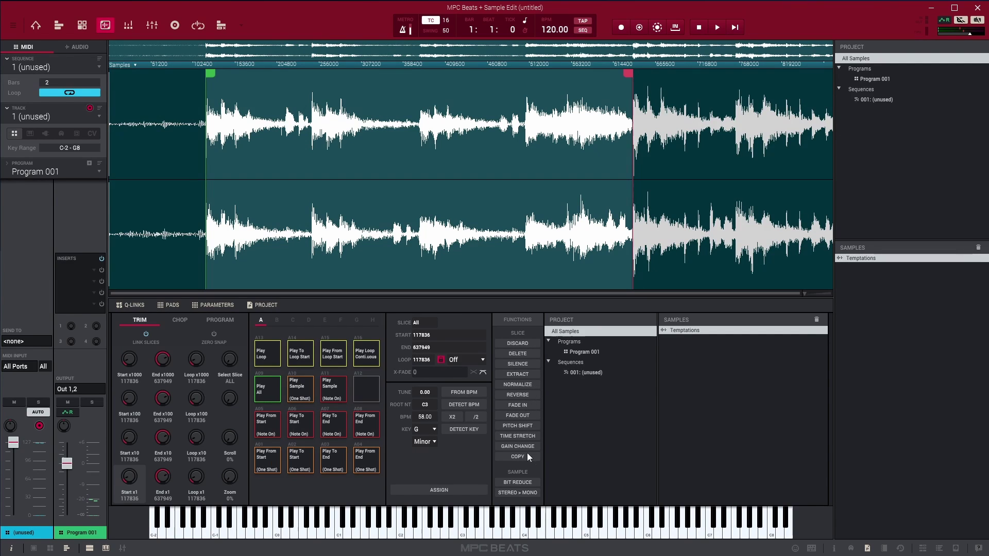
# Extract the trimmed region as new sample Temptations1 and load it into the editor.
pyautogui.click(527, 373)
pyautogui.click(488, 262)
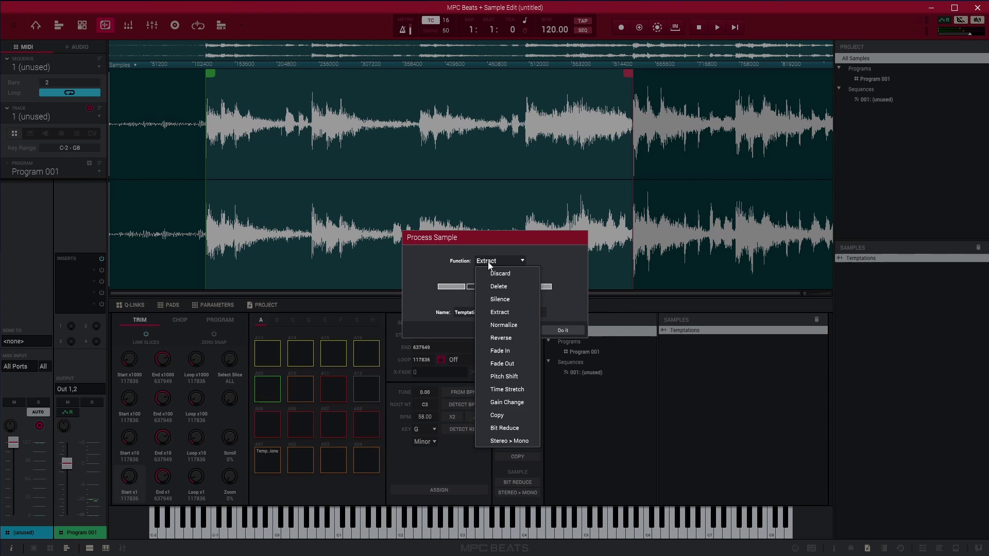
pyautogui.click(483, 286)
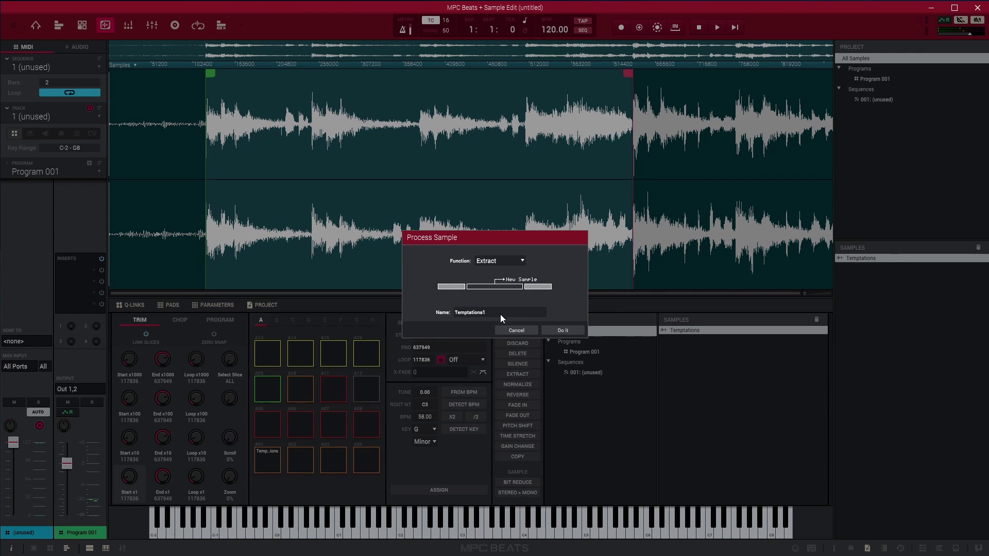
pyautogui.click(562, 330)
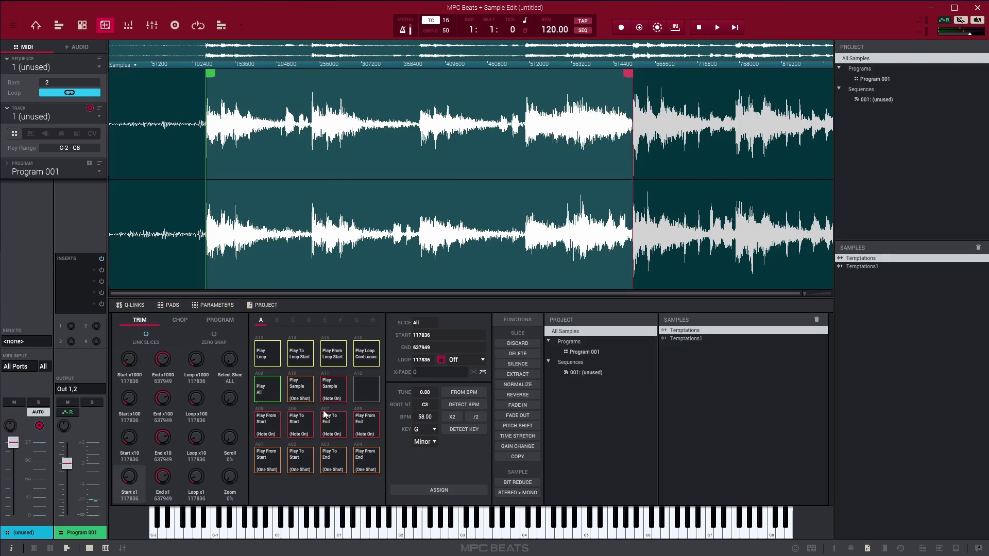
pyautogui.click(700, 339)
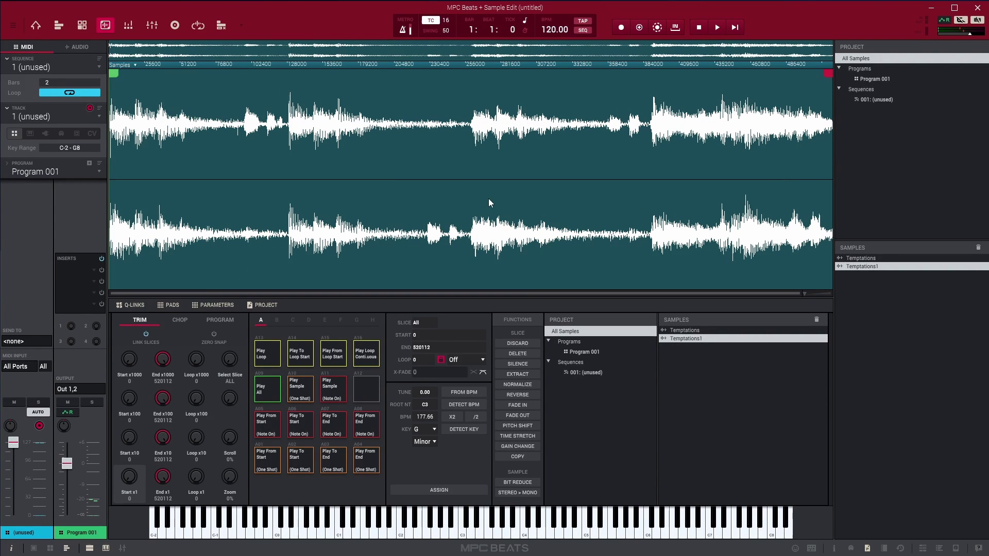
pyautogui.click(267, 461)
# Place Temptations1 on the Audio 001 track and lengthen the sequence from 2 to 6 bars.
pyautogui.click(58, 25)
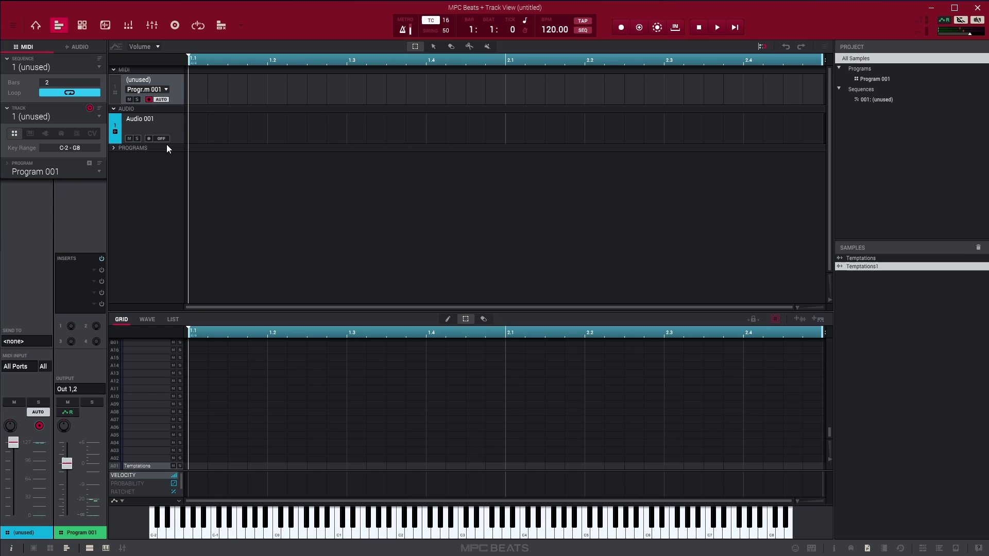
pyautogui.moveTo(864, 266); pyautogui.dragTo(186, 133)
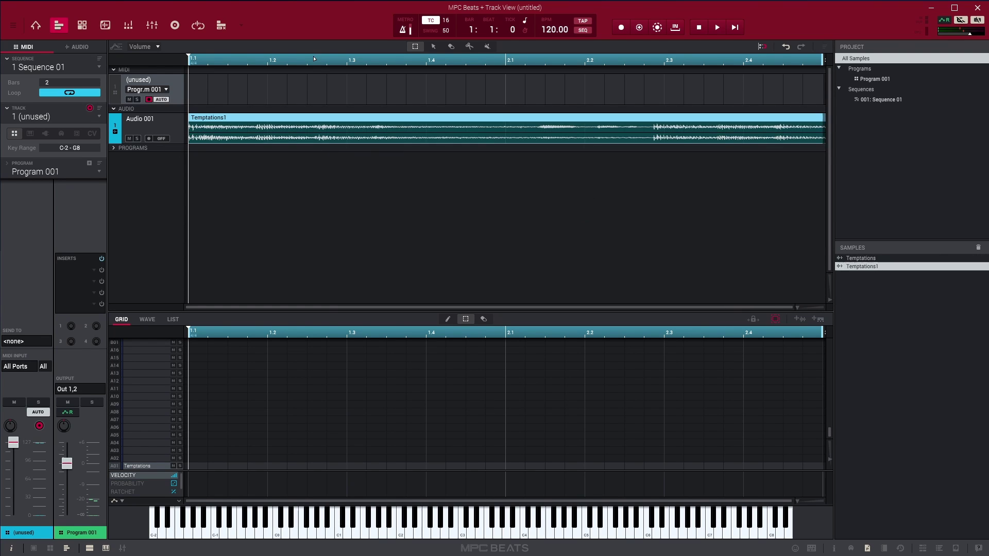
pyautogui.scroll(3, 331, 84)
pyautogui.scroll(-3, 331, 84)
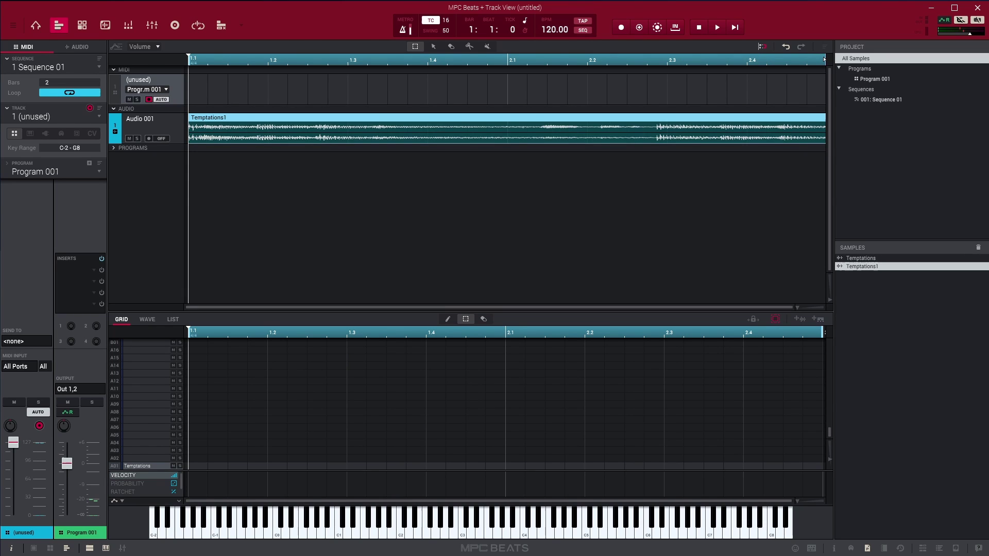
pyautogui.press('space')
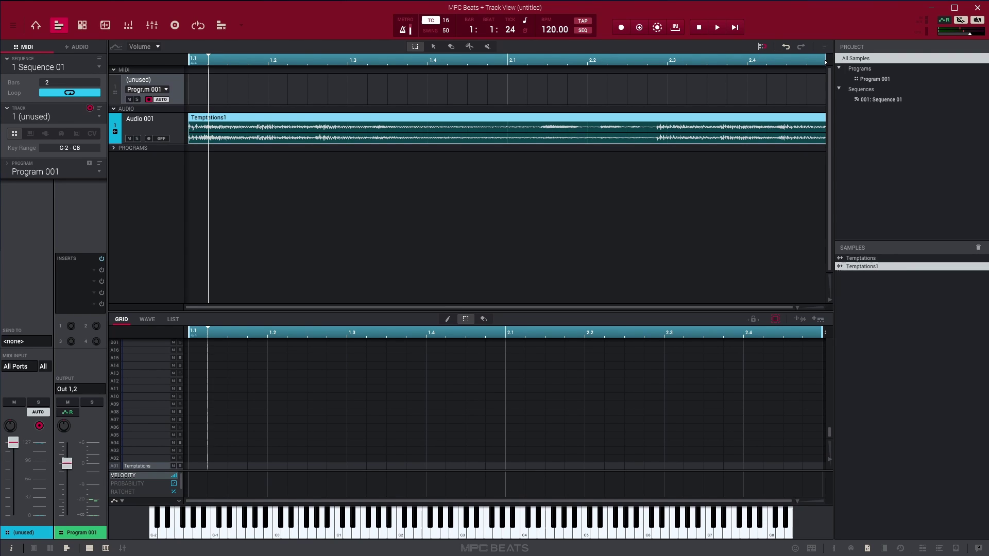
pyautogui.moveTo(828, 61)
pyautogui.mouseDown()
pyautogui.moveTo(841, 62)
pyautogui.moveTo(388, 63)
pyautogui.mouseUp()
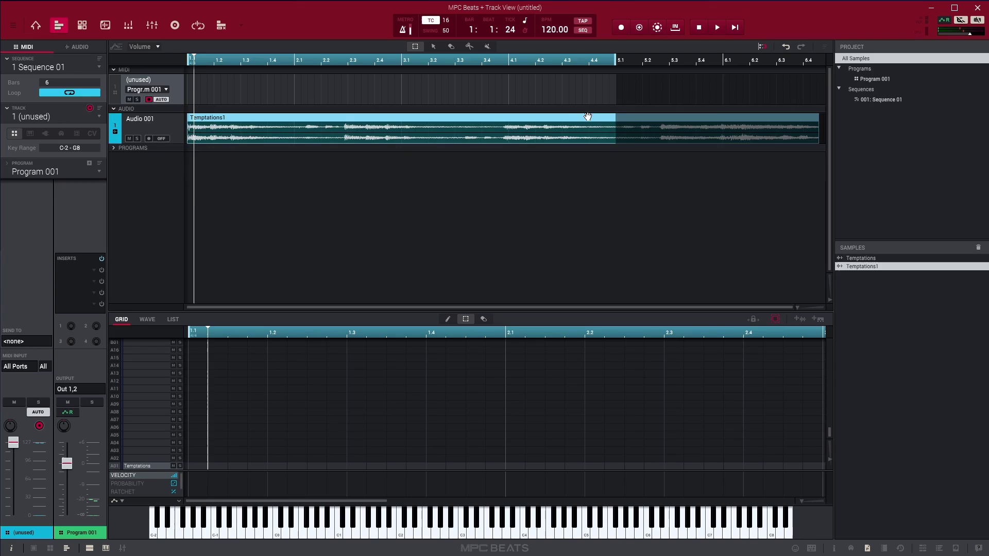
# Warp the Temptations1 clip so its right edge stretches to bar 5.1, at 81.40 BPM.
pyautogui.click(632, 121)
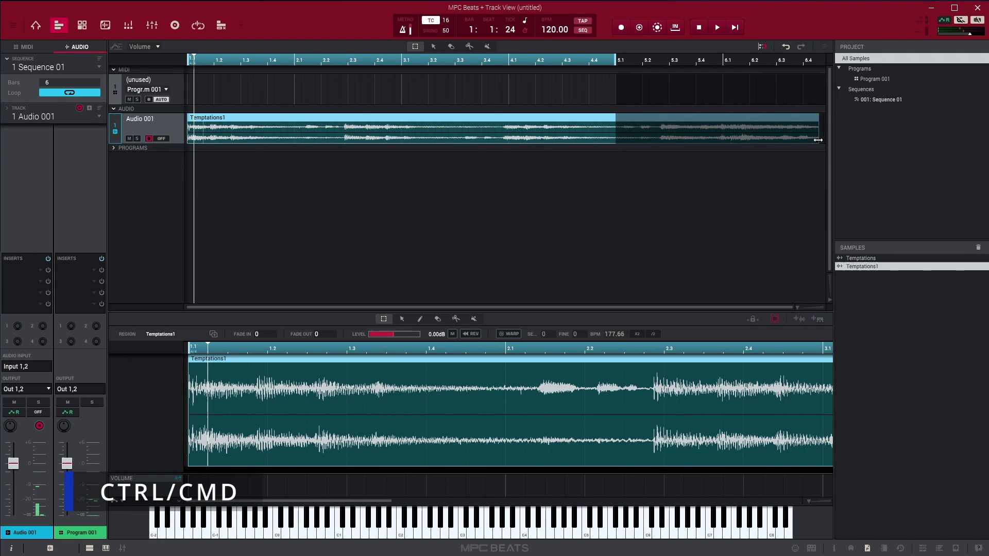
pyautogui.moveTo(818, 140); pyautogui.dragTo(613, 136)
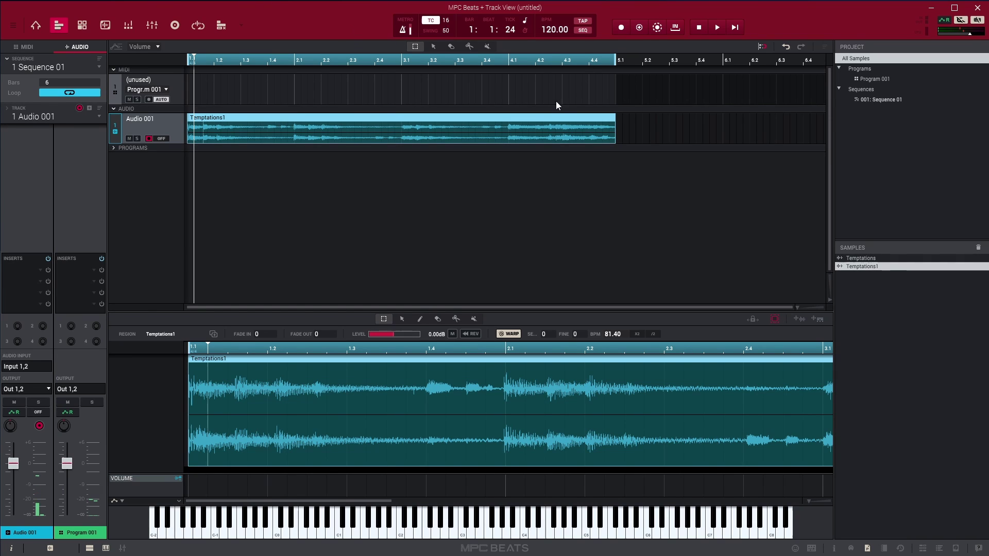
# Audition the stretched clip and lower the project tempo to 80.00 BPM.
pyautogui.press('space')
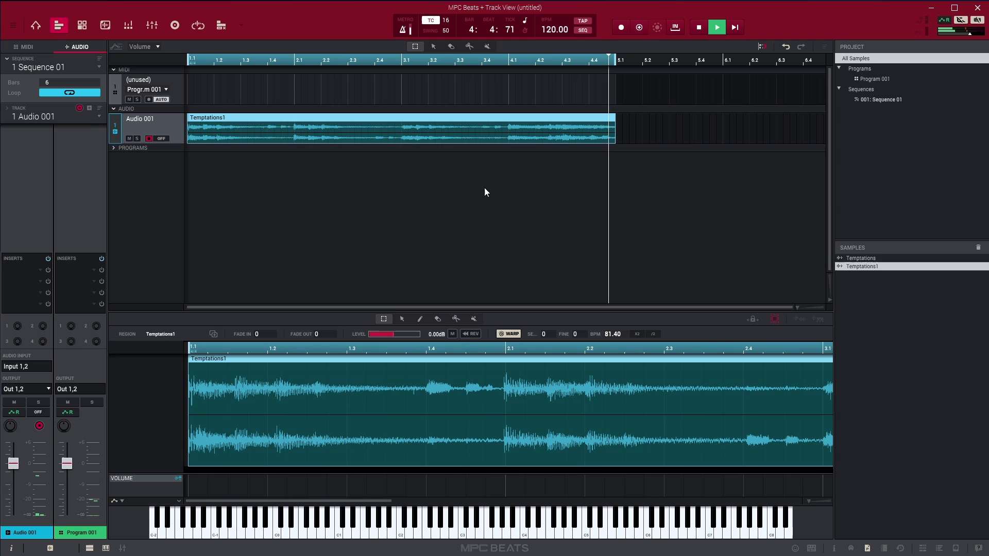
pyautogui.press('space')
pyautogui.moveTo(555, 30); pyautogui.dragTo(562, 123)
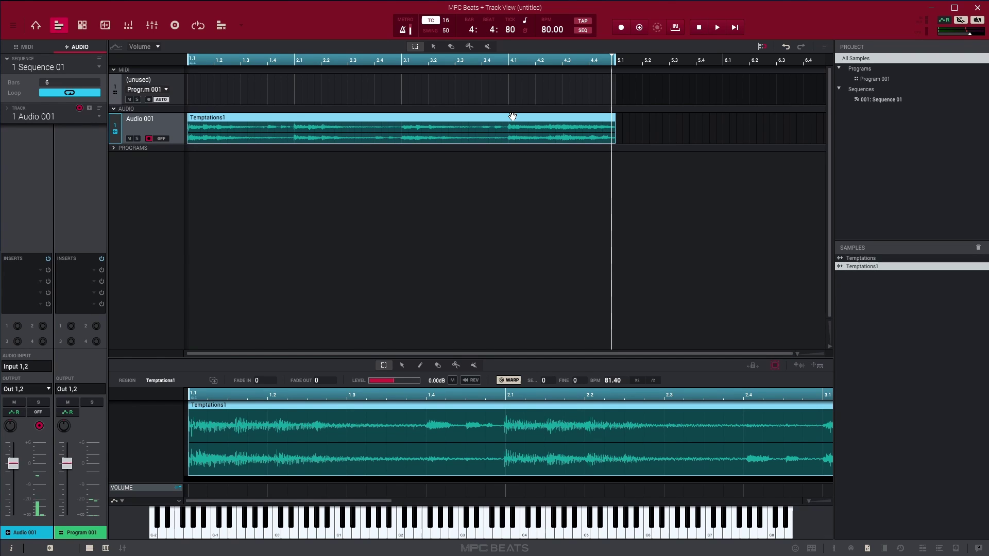
# In Sample Edit's Chop tab, set Chop To Regions with 16 regions for Temptations1.
pyautogui.click(561, 149)
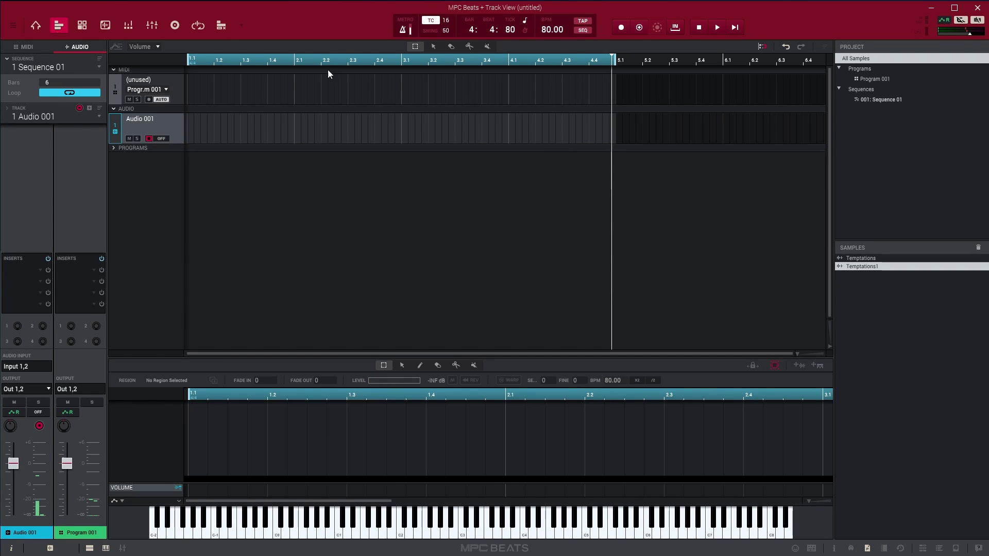
pyautogui.click(107, 28)
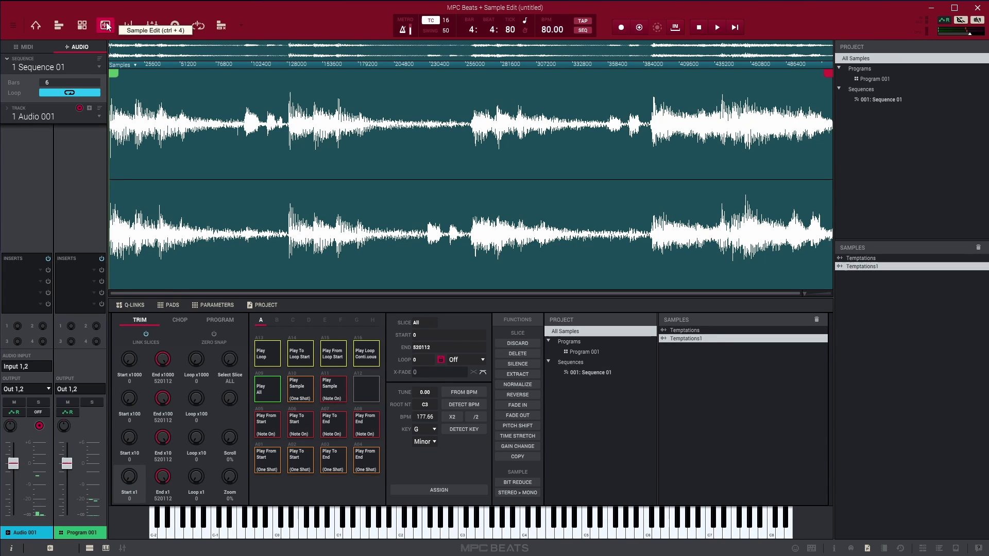
pyautogui.click(180, 321)
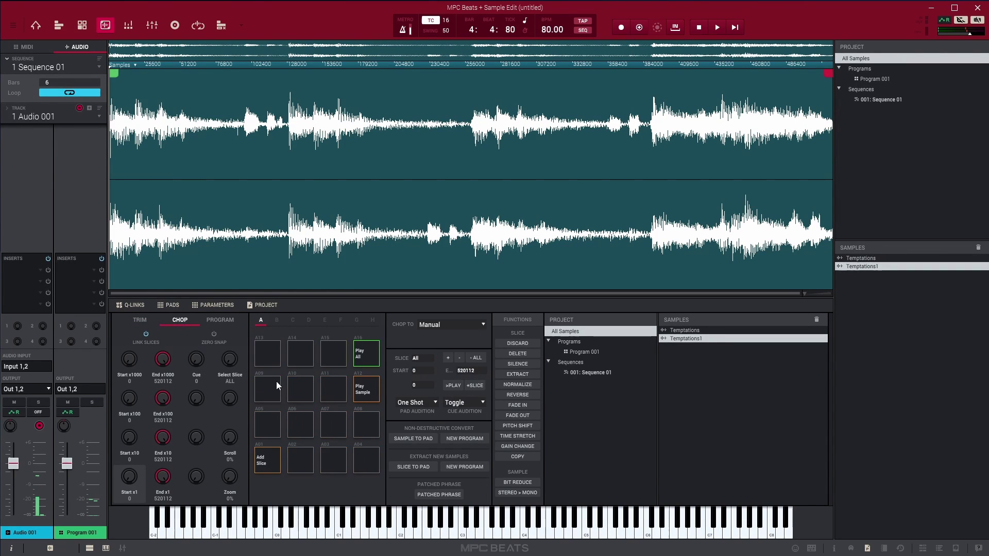
pyautogui.click(439, 326)
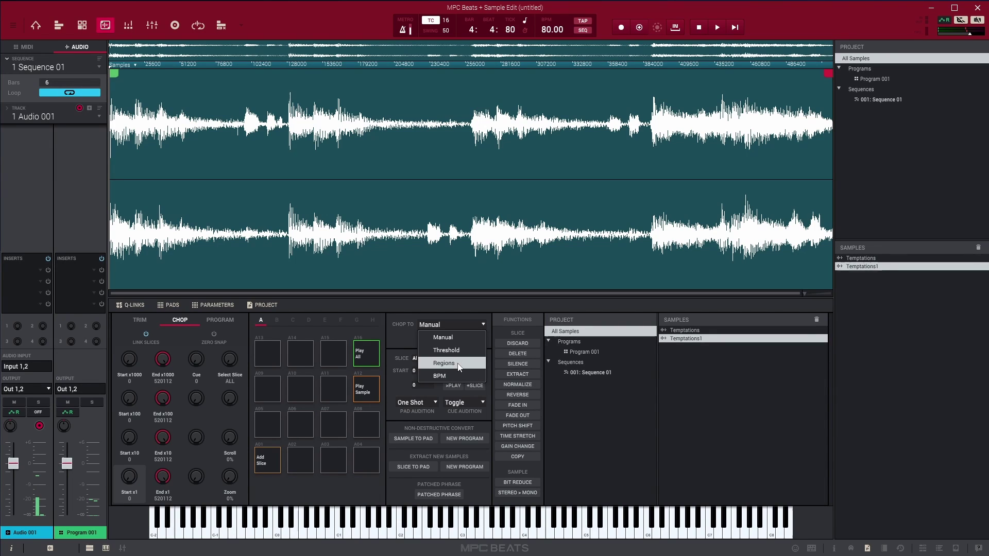
pyautogui.click(444, 363)
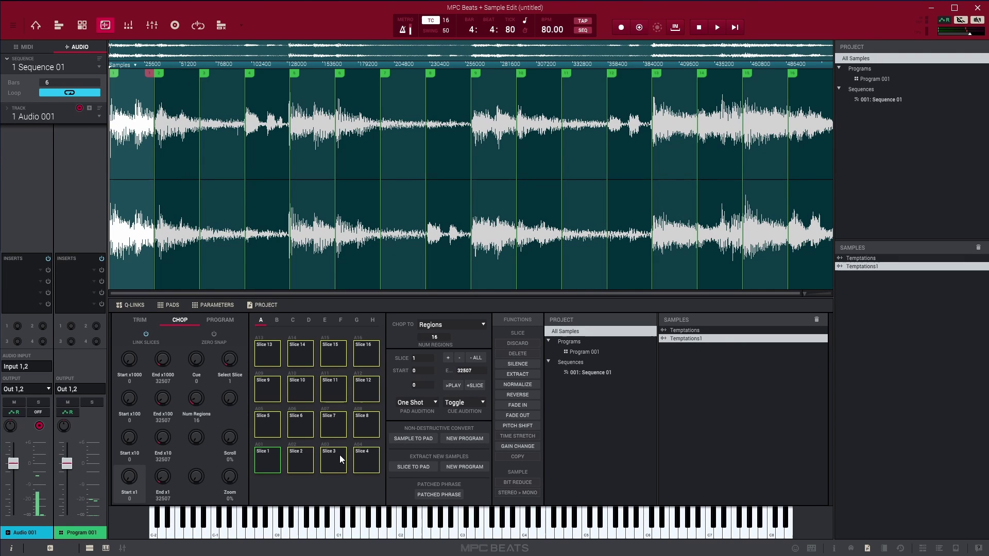
pyautogui.click(267, 460)
pyautogui.click(296, 470)
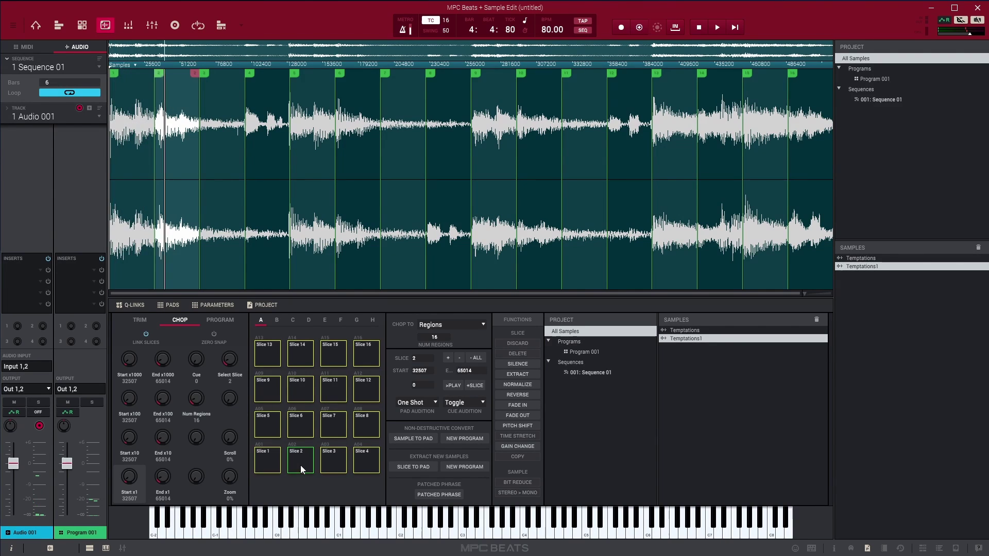
pyautogui.click(329, 464)
pyautogui.click(360, 467)
pyautogui.click(264, 424)
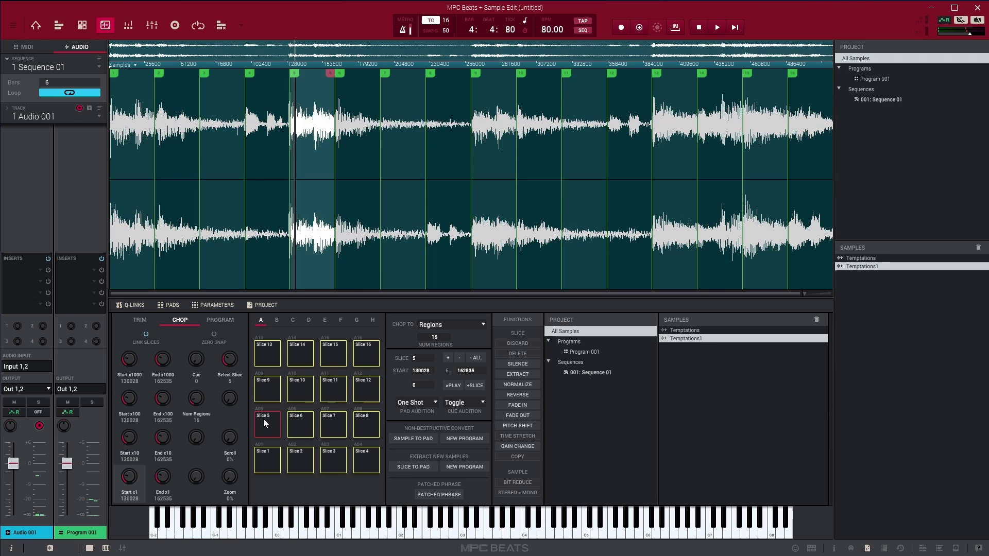
pyautogui.click(304, 432)
pyautogui.click(339, 424)
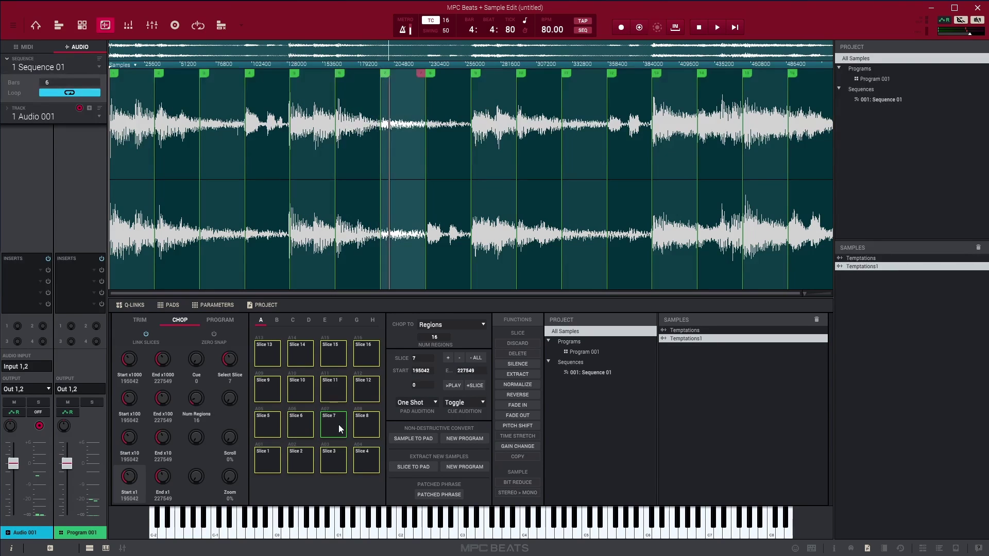
pyautogui.click(369, 423)
pyautogui.click(269, 394)
pyautogui.click(301, 386)
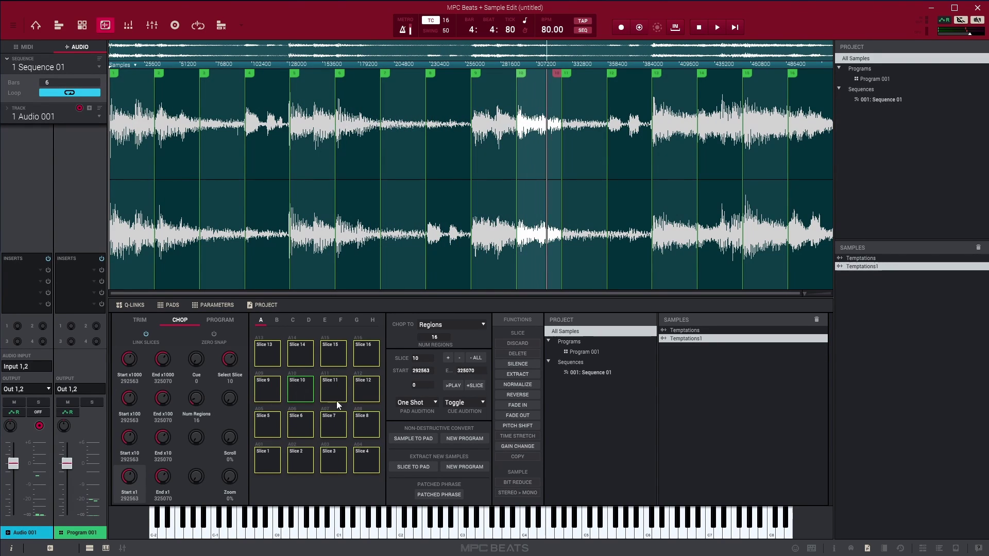
pyautogui.click(333, 392)
pyautogui.click(372, 388)
pyautogui.click(266, 361)
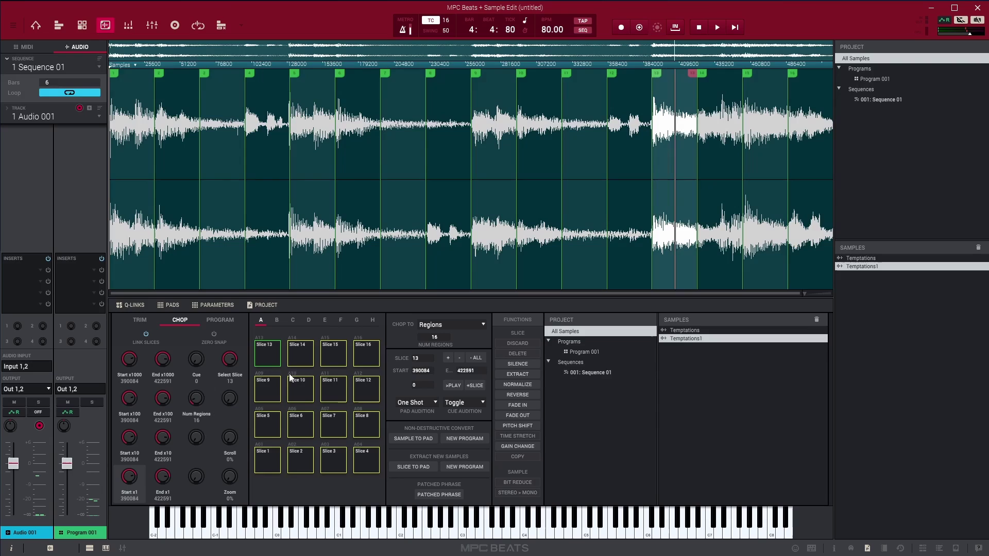
pyautogui.click(301, 355)
pyautogui.click(328, 357)
pyautogui.click(364, 359)
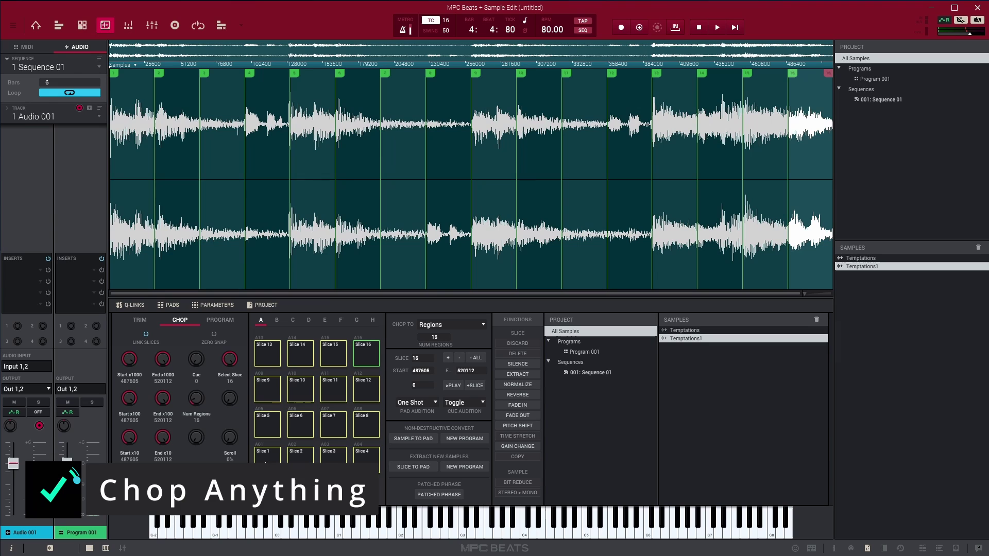
pyautogui.click(268, 461)
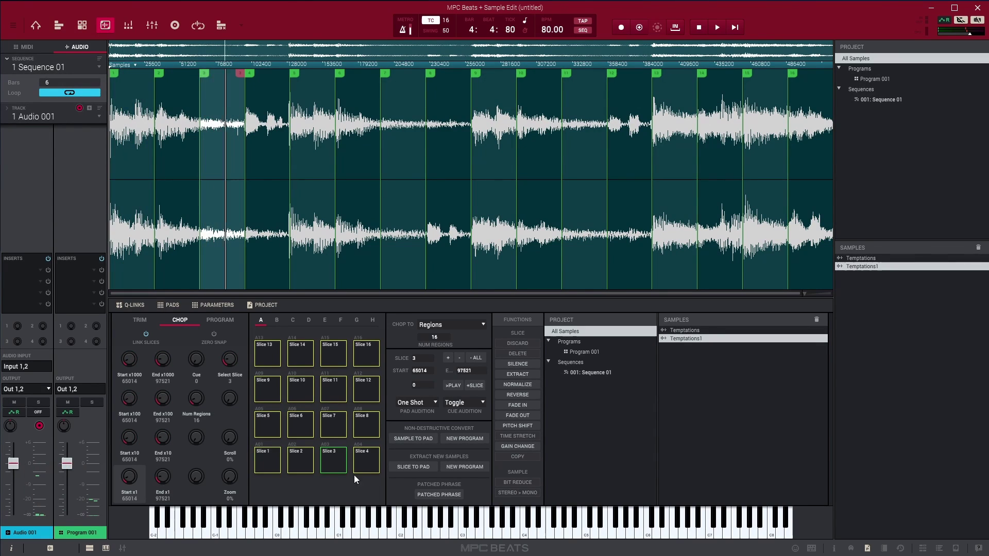
pyautogui.click(295, 465)
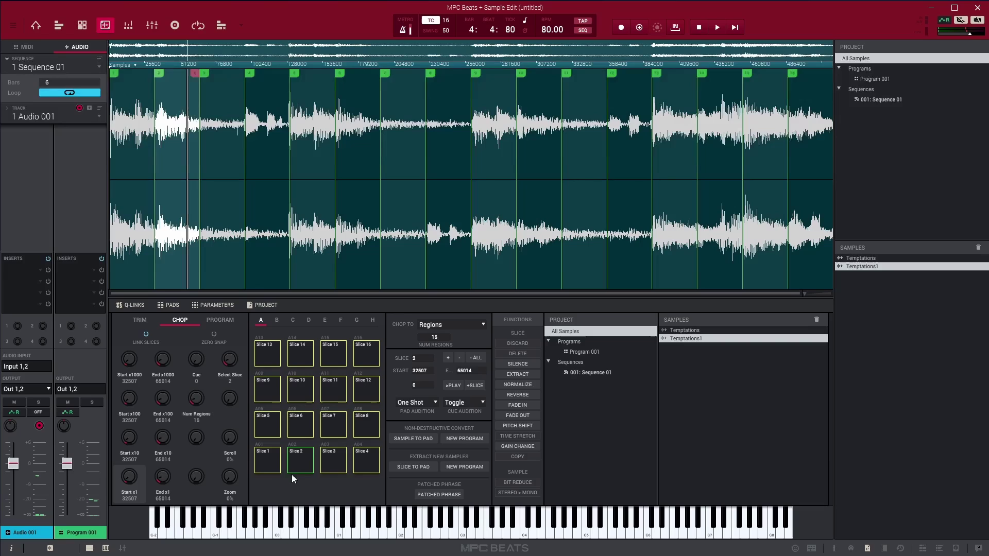
pyautogui.click(325, 465)
pyautogui.click(304, 439)
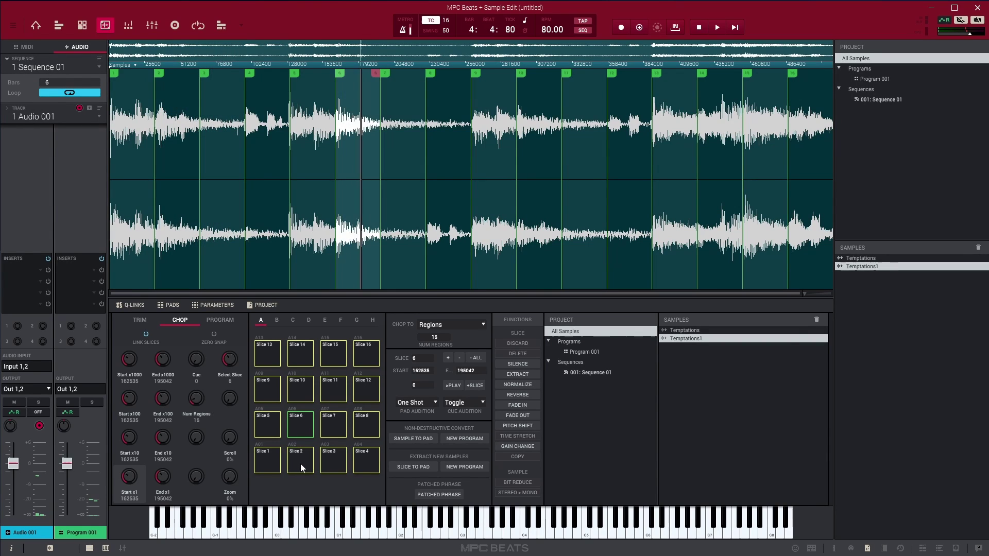
pyautogui.click(301, 464)
pyautogui.click(326, 465)
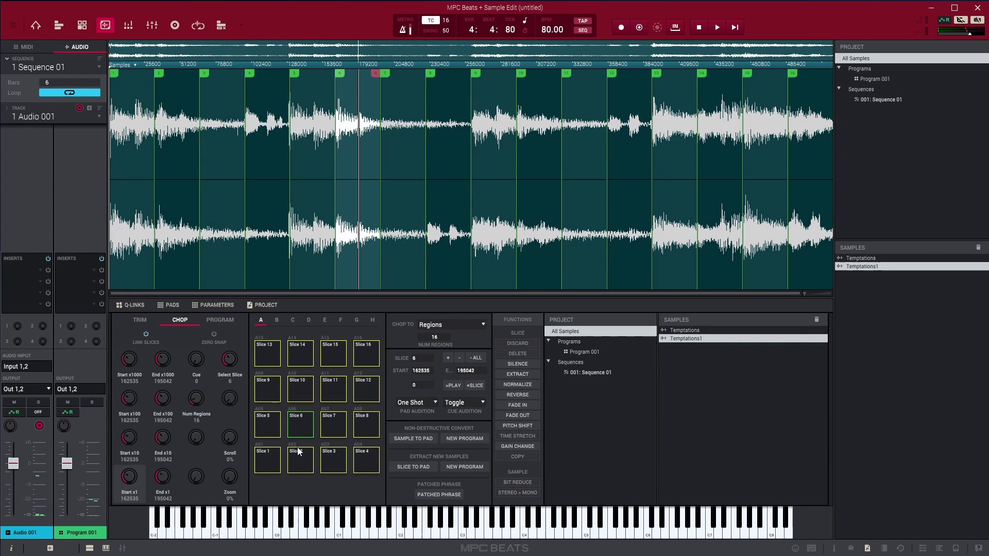
pyautogui.click(298, 464)
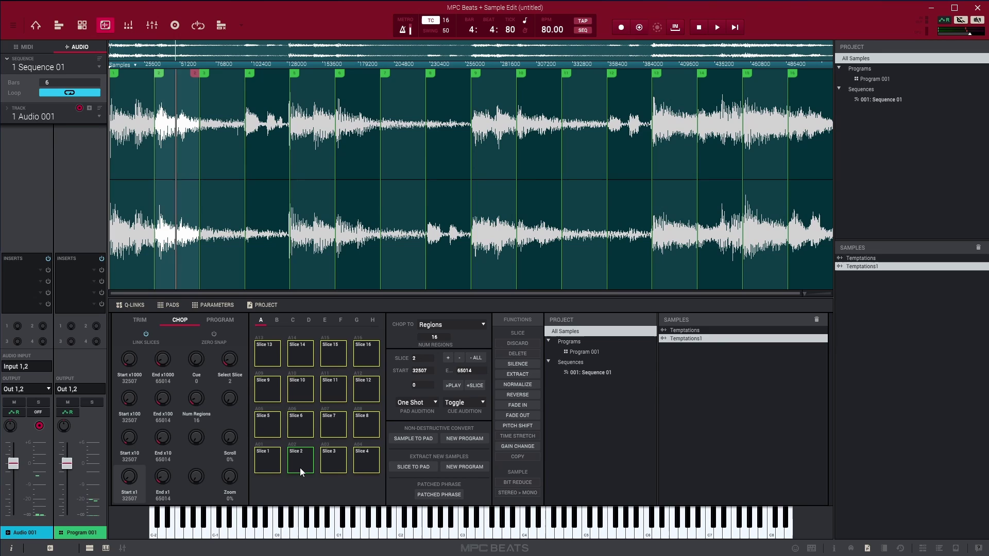
pyautogui.click(296, 432)
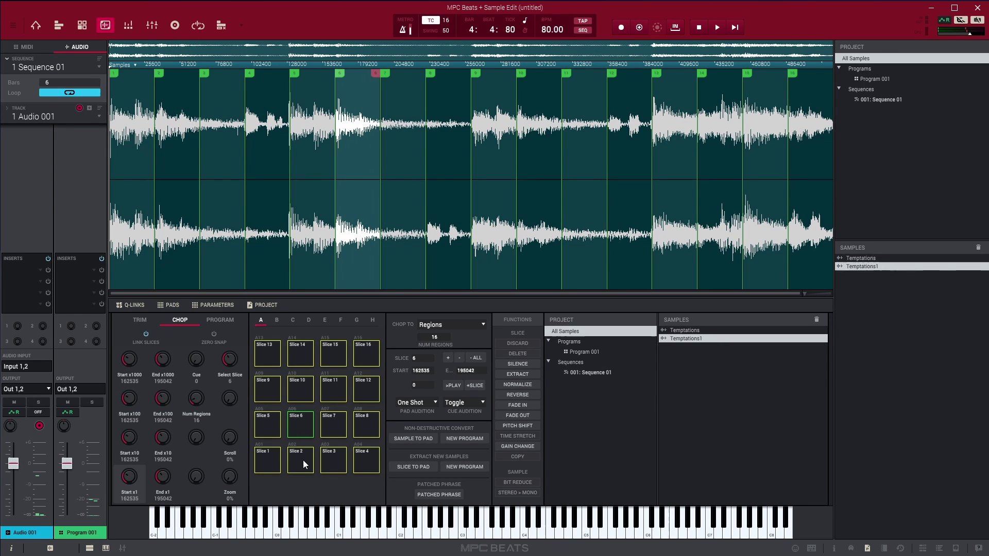
pyautogui.click(303, 462)
pyautogui.click(304, 426)
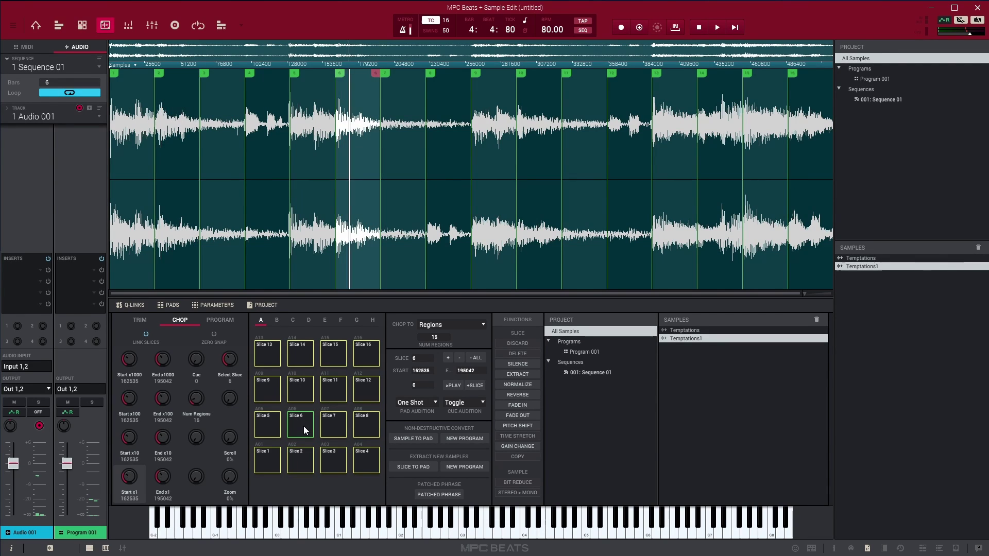
pyautogui.click(362, 458)
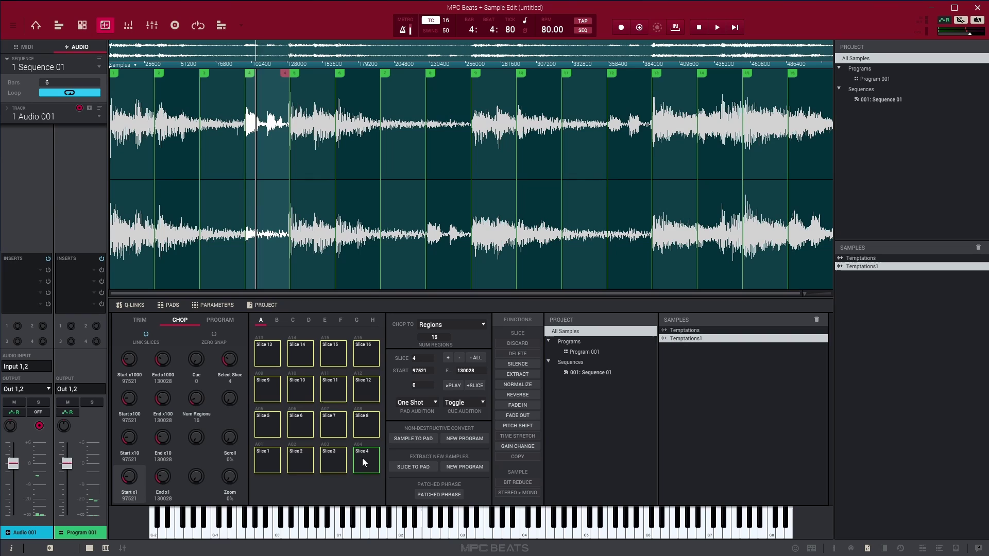
pyautogui.click(290, 459)
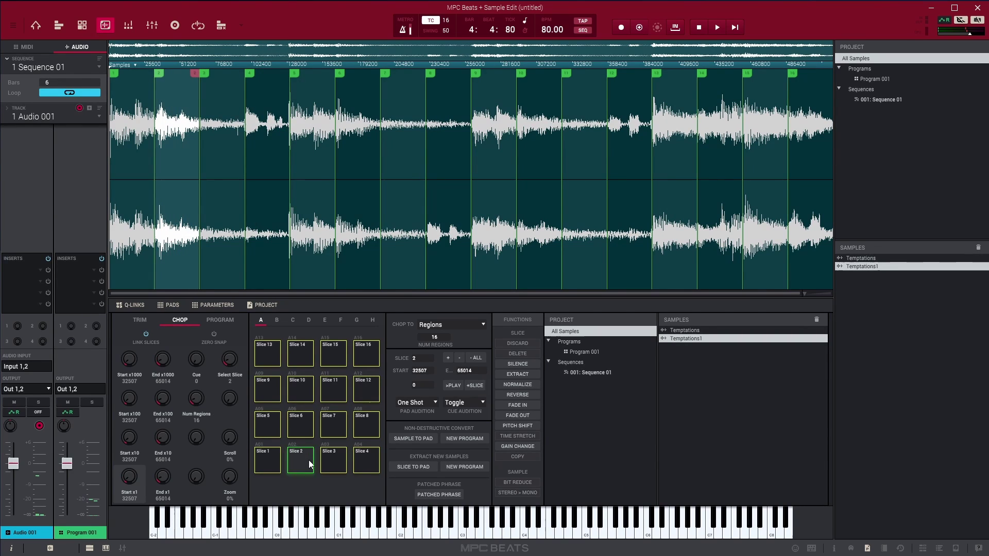
pyautogui.click(297, 425)
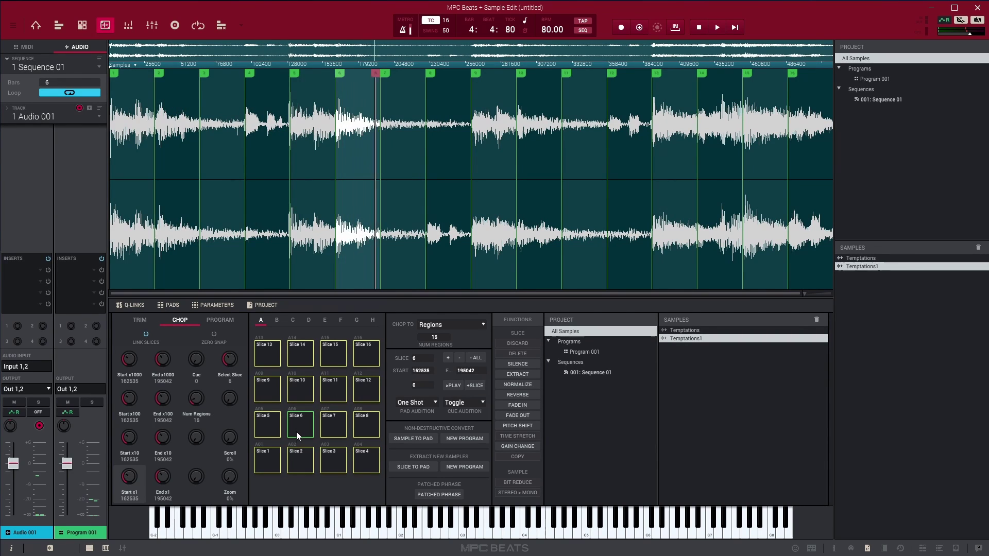
pyautogui.click(370, 459)
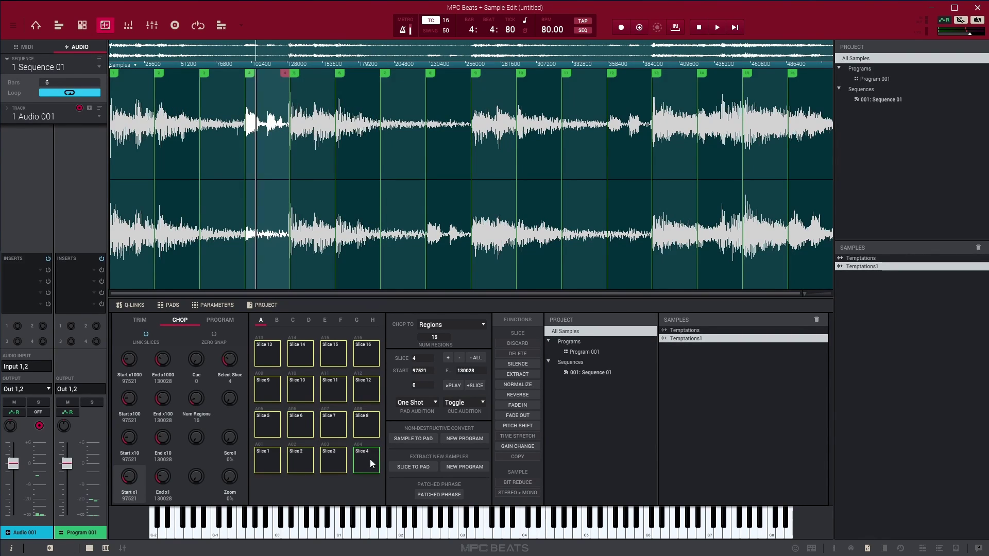
pyautogui.click(301, 458)
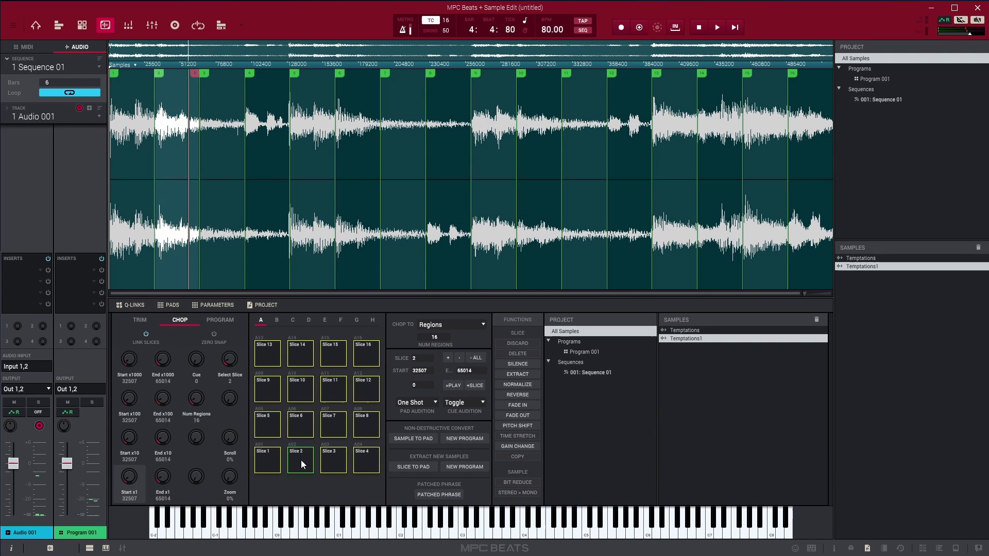
pyautogui.click(298, 424)
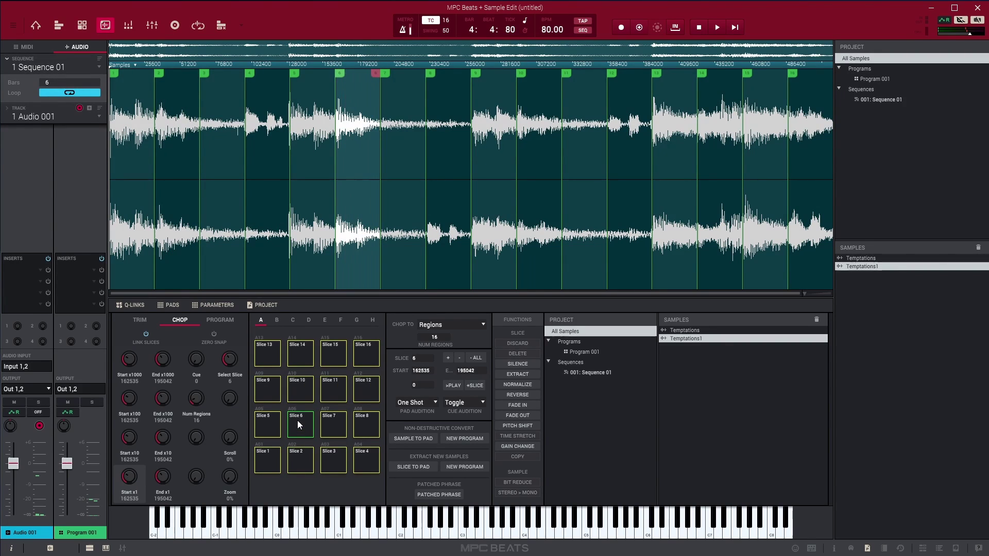
pyautogui.click(363, 457)
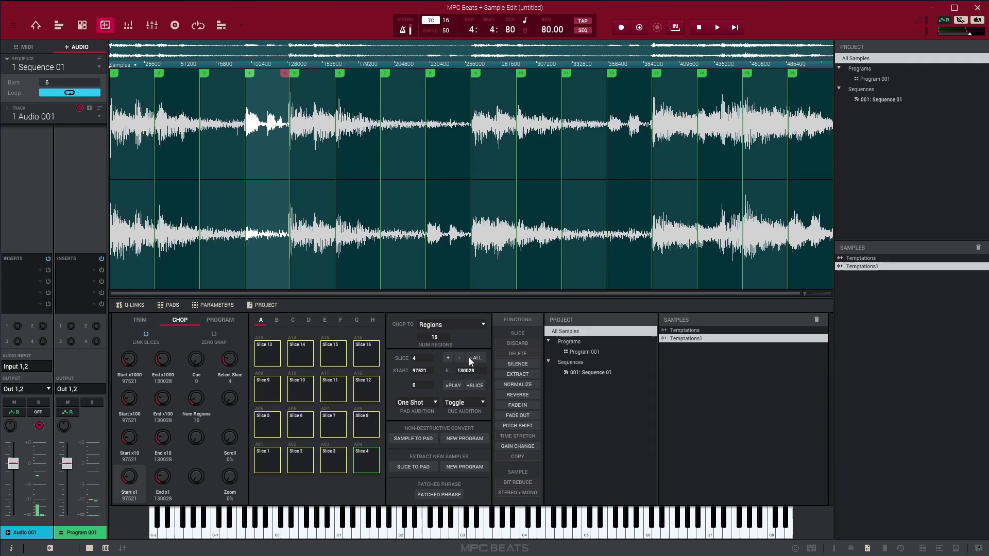
# Apply the REVERSE function to Slice 7 and audition it.
pyautogui.click(327, 433)
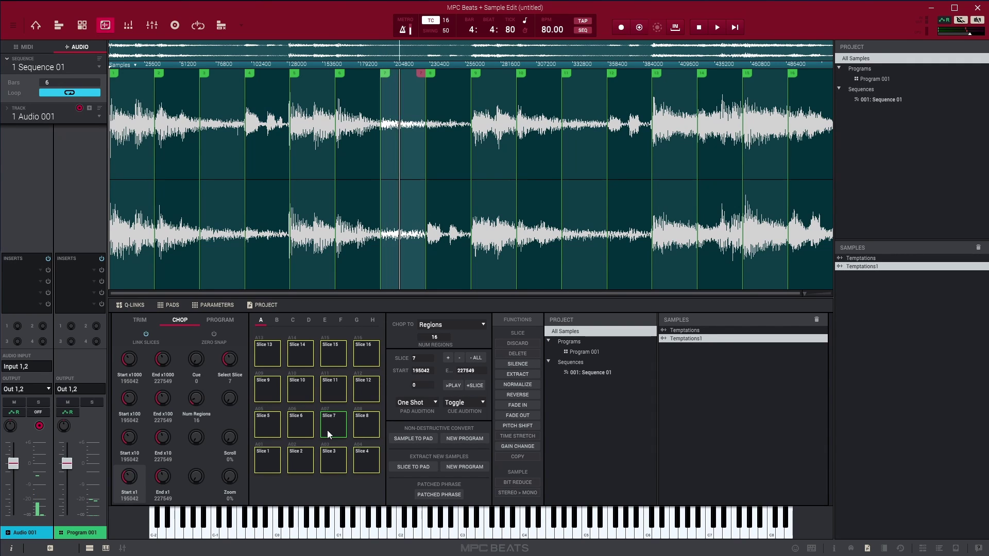
pyautogui.click(518, 395)
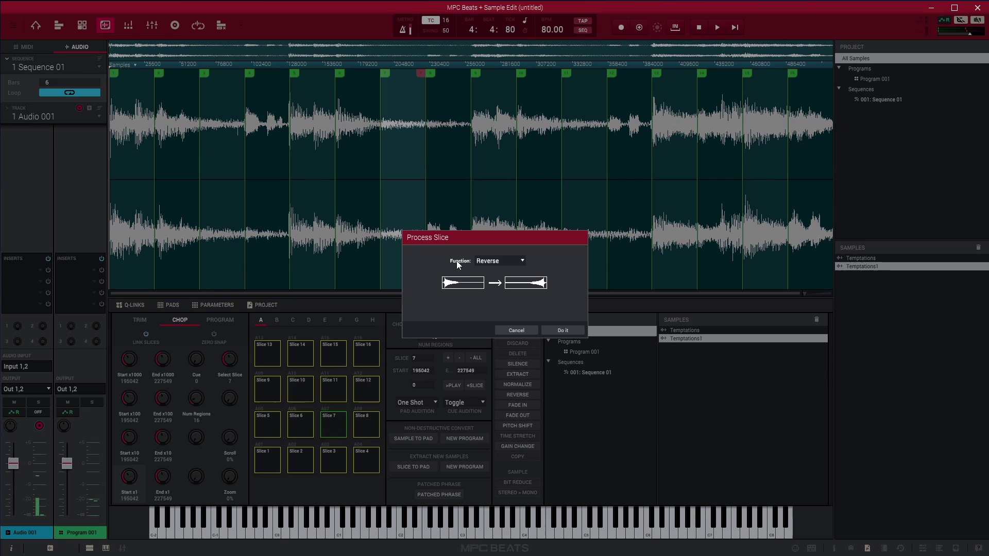
pyautogui.click(565, 330)
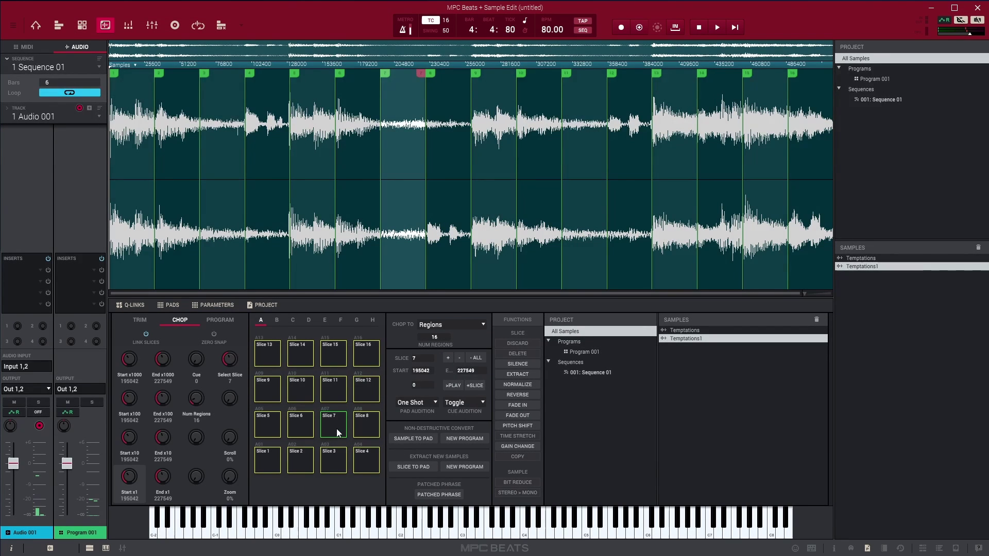
pyautogui.click(331, 426)
# Compare reversed slice 7 against slices 2, 6 and 11 on the pads.
pyautogui.click(305, 454)
pyautogui.click(329, 432)
pyautogui.click(305, 457)
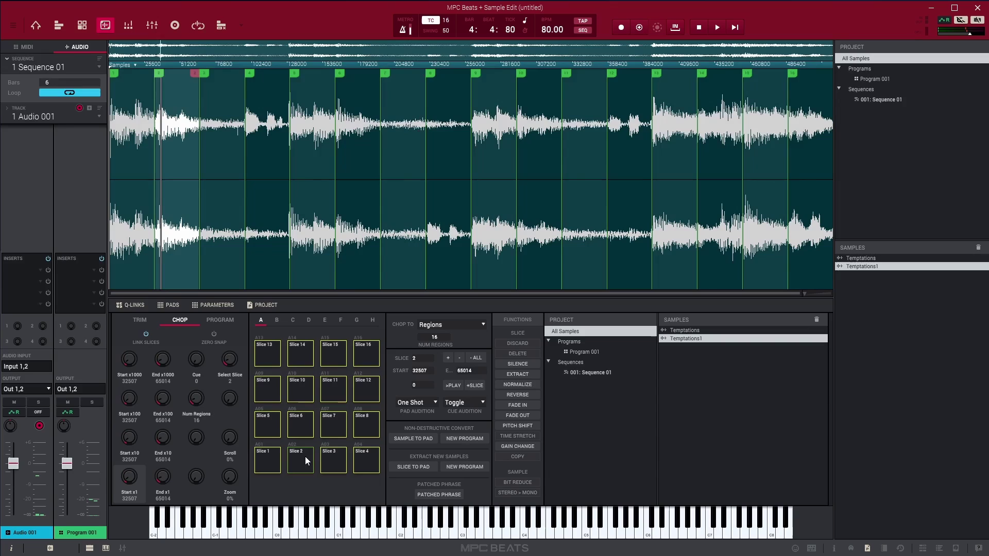
pyautogui.click(325, 438)
pyautogui.click(299, 428)
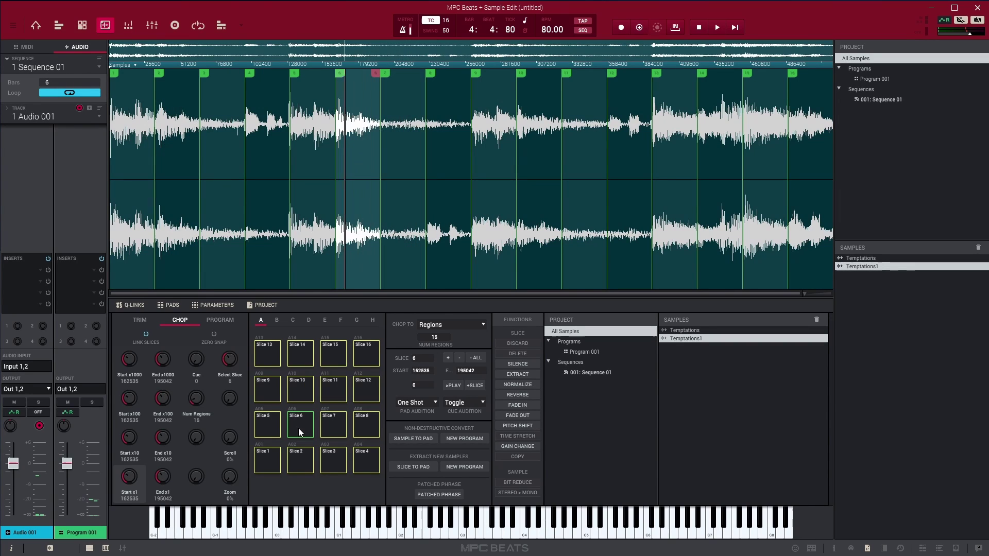
pyautogui.click(332, 432)
pyautogui.click(302, 457)
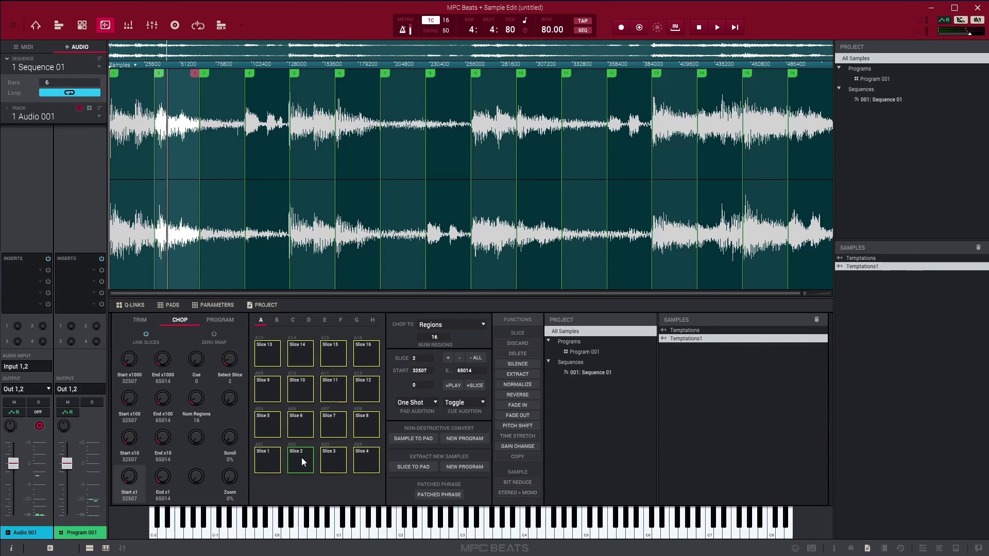
pyautogui.click(331, 419)
pyautogui.click(332, 389)
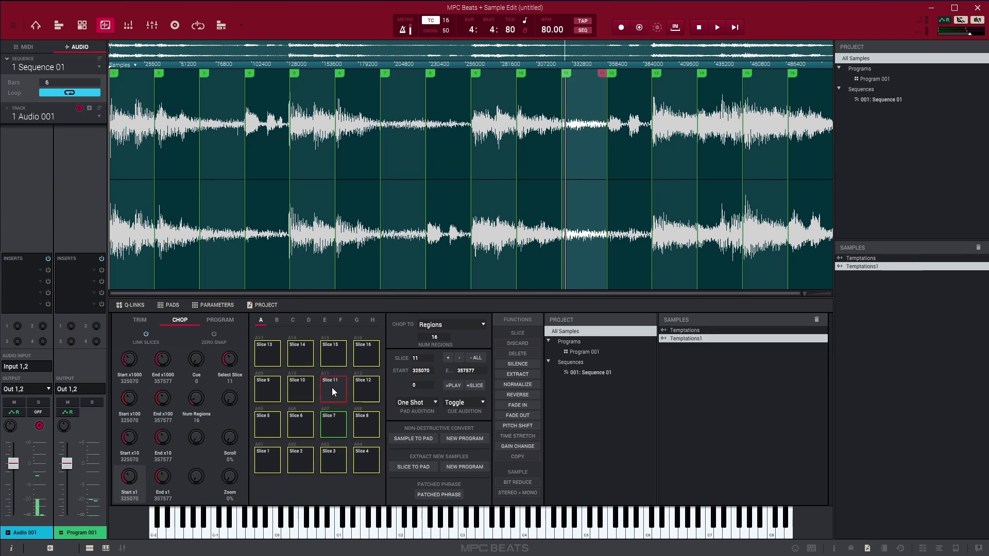
# Apply a 5.00 PITCH SHIFT to Slice 2 (32507–65014) of Temptations1.
pyautogui.click(296, 464)
pyautogui.click(520, 426)
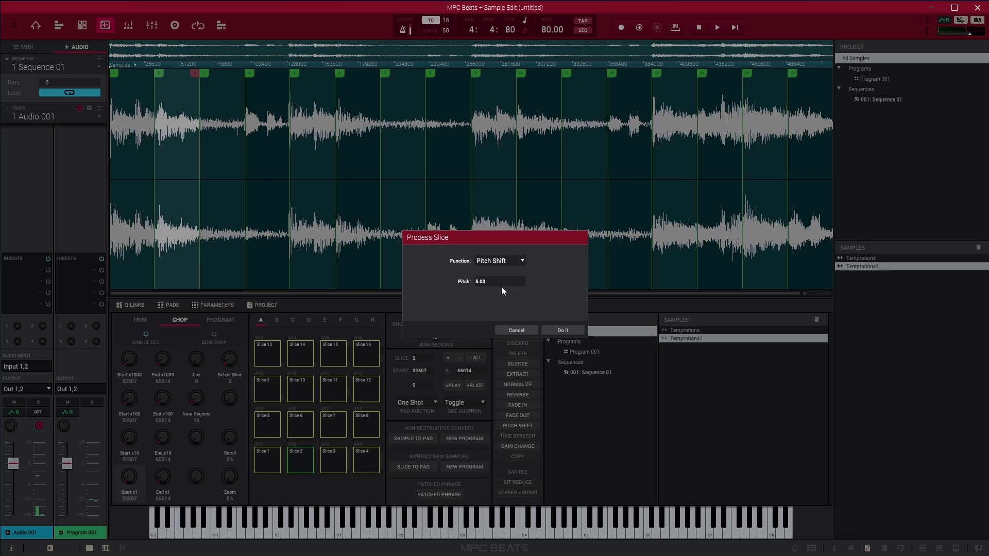
pyautogui.click(564, 330)
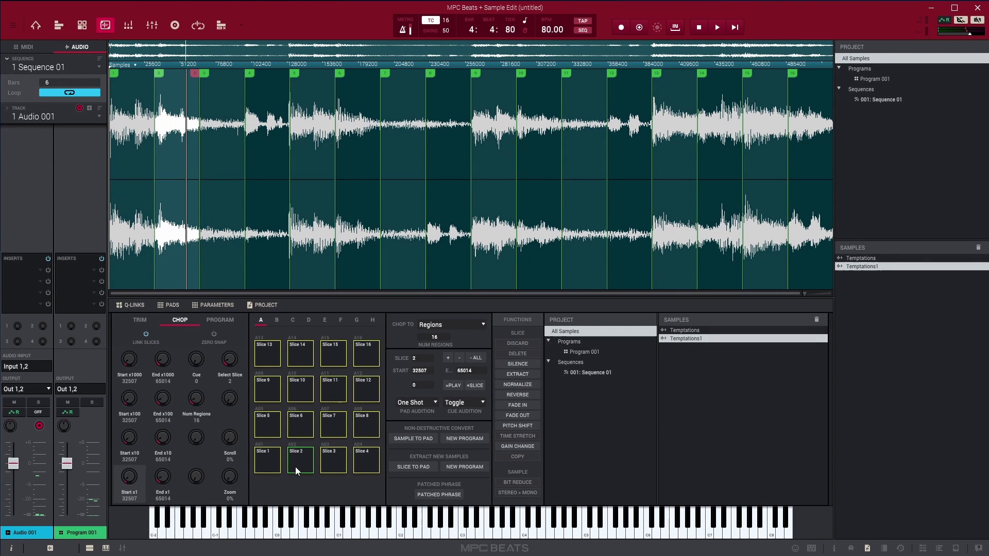
# Audition the pitch-shifted slice 2 pad against slice 6 for comparison.
pyautogui.click(303, 427)
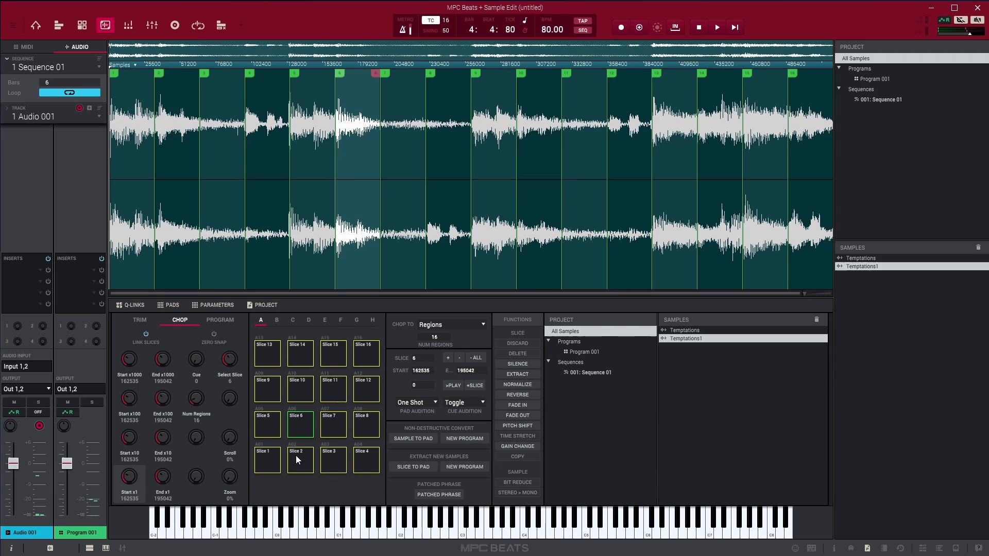
pyautogui.click(298, 459)
pyautogui.click(296, 432)
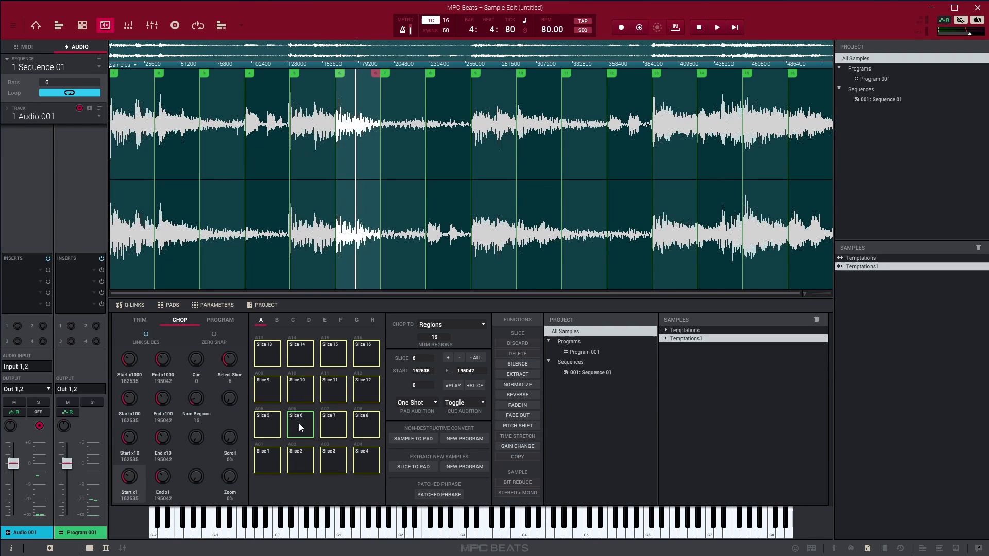